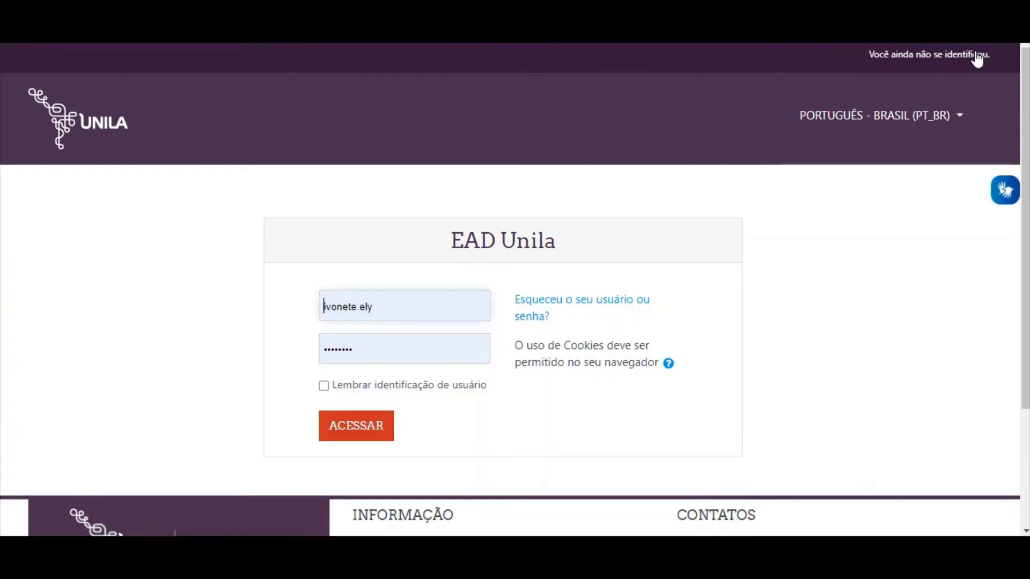
Step: Log in with the prefilled credentials and turn on editing in the course "Concepção, Planejamento e Acompanhamento Tutorial em Educação a Distância"
left_click(381, 441)
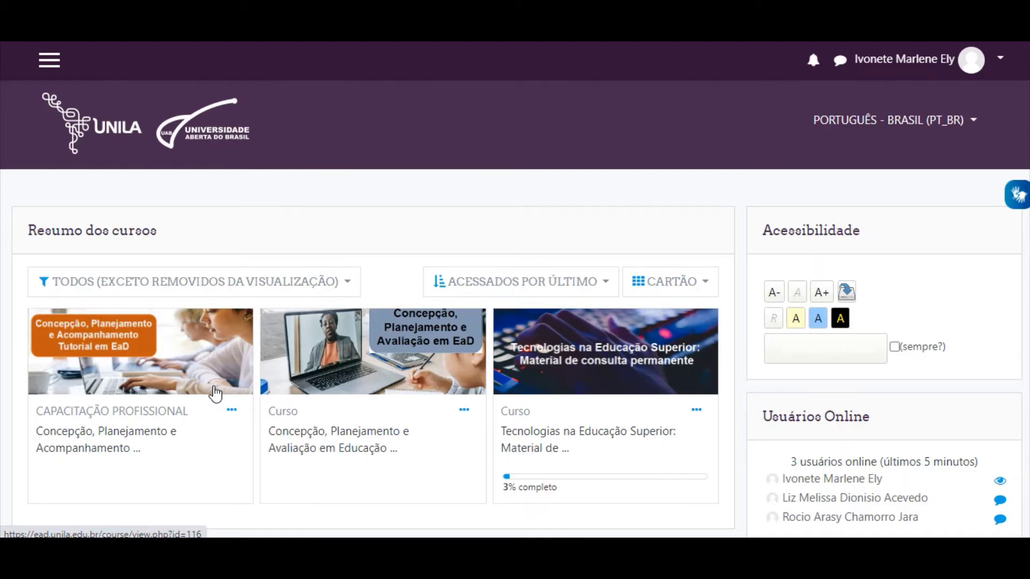
left_click(215, 395)
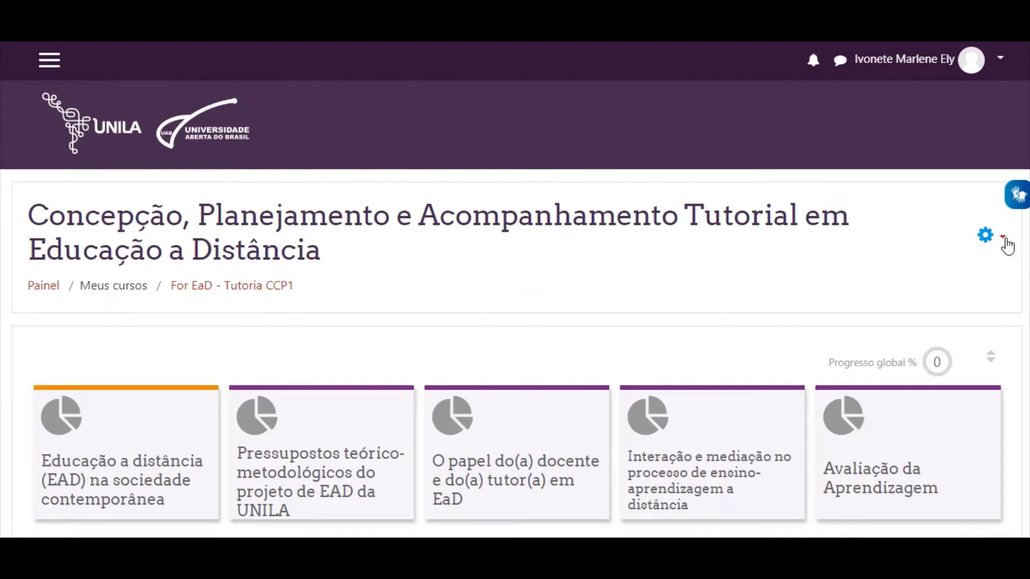
left_click(1003, 238)
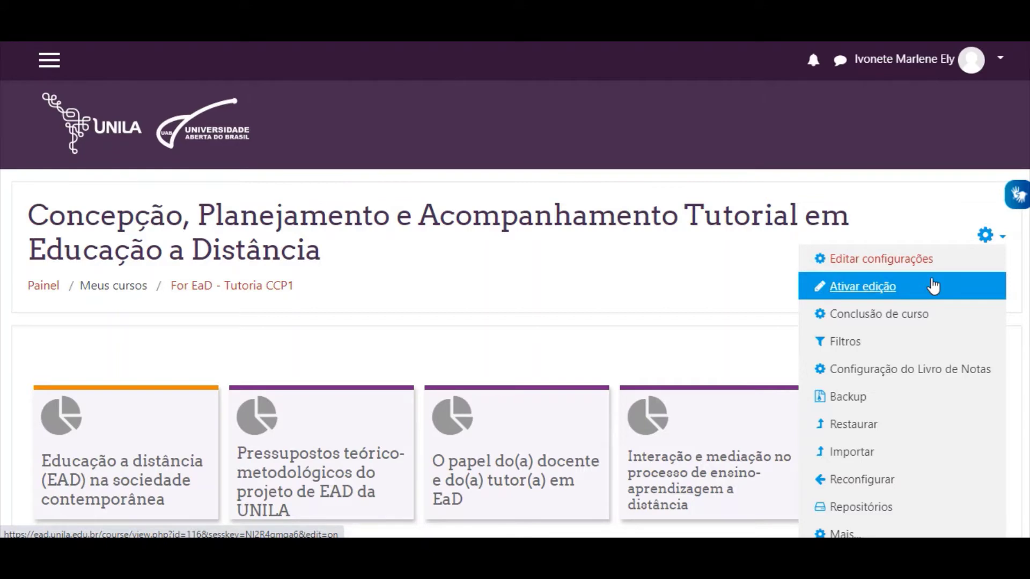
left_click(934, 287)
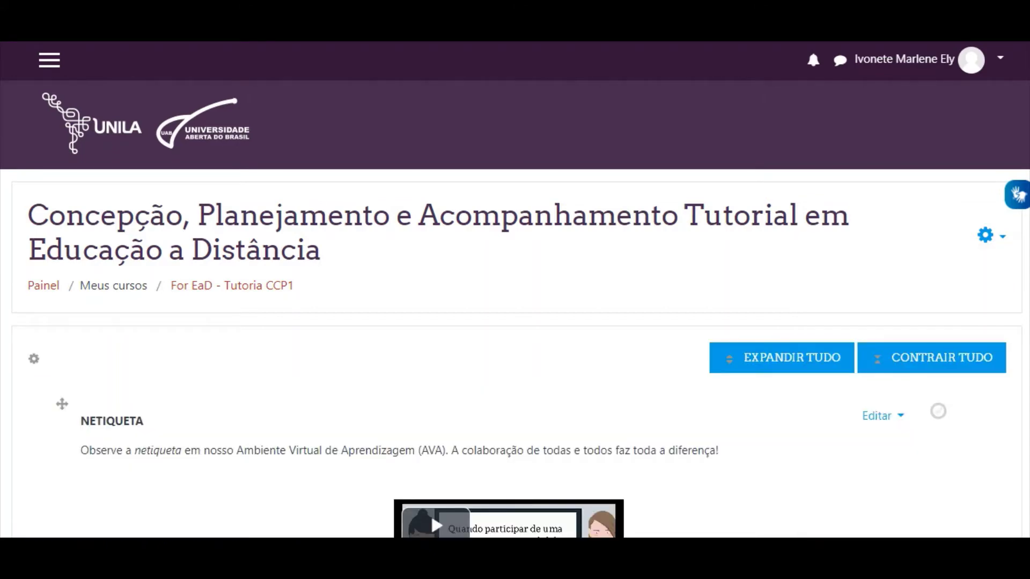
Step: Start adding a new Laboratório de Avaliação activity from the course area below the HORA DO CAFÉ forum
scroll(515, 308, "down", 10)
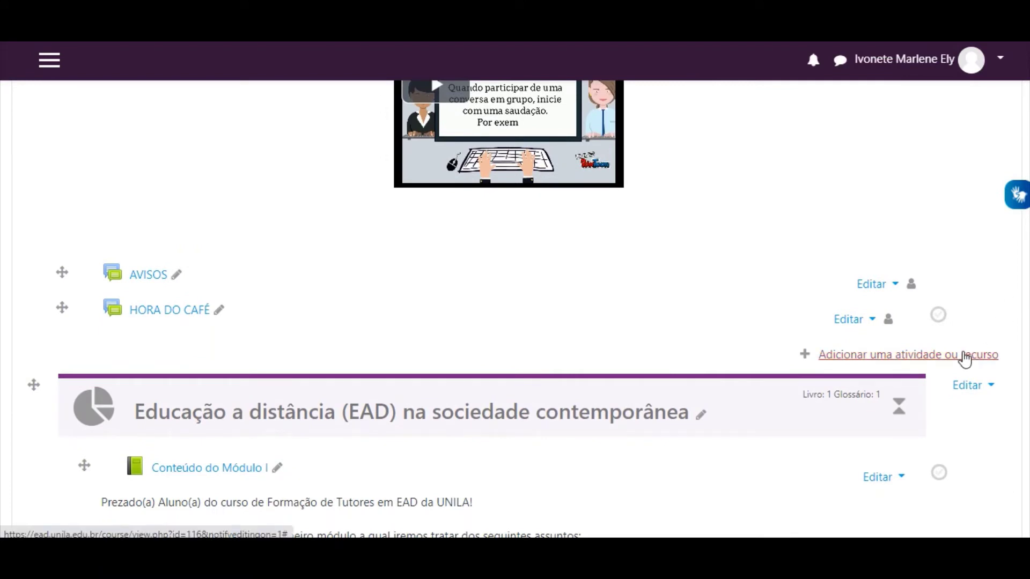
left_click(964, 356)
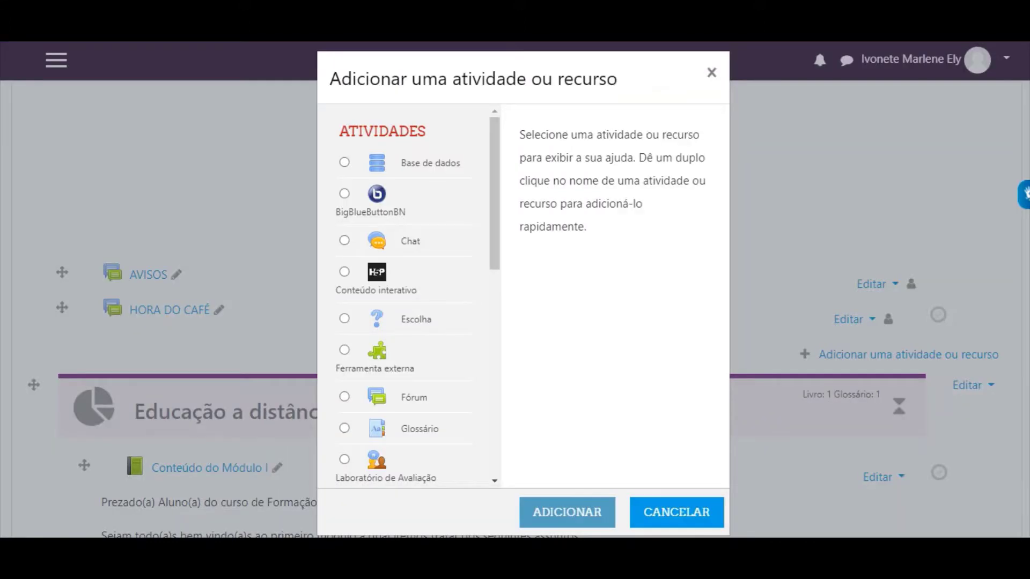
left_click(345, 460)
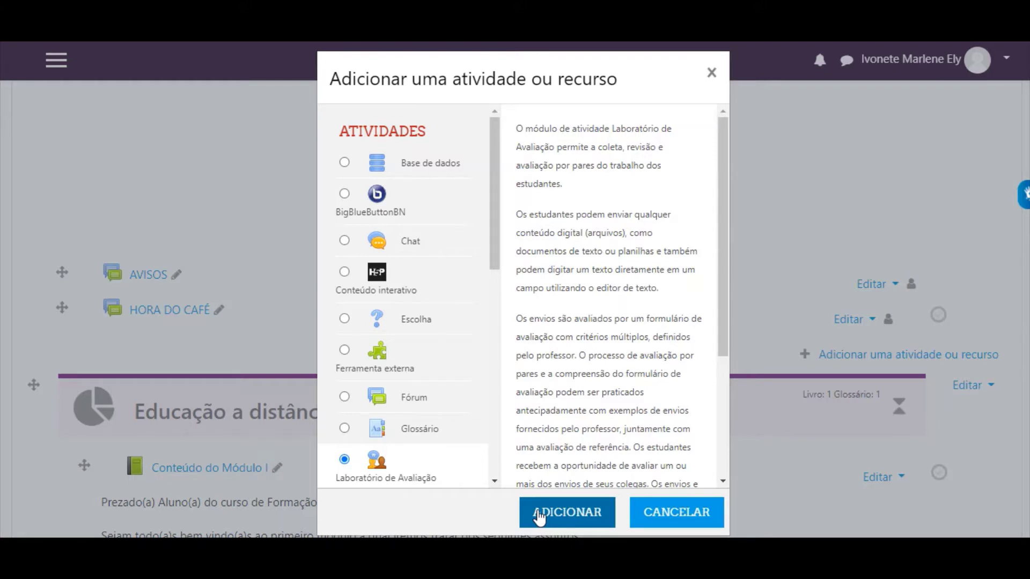
left_click(539, 514)
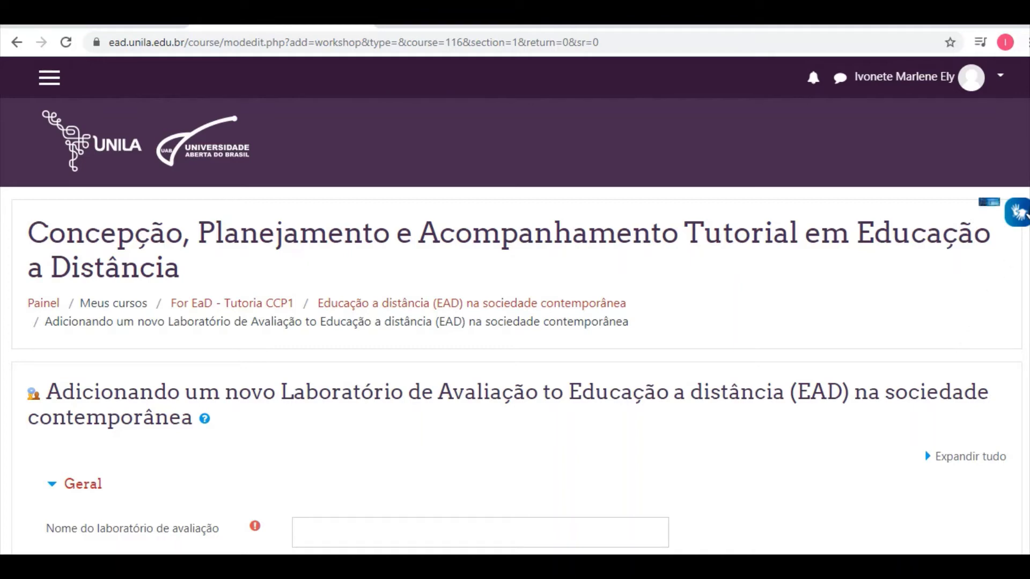
Step: Name the lab "Atividade Laboratório de avaliação", describe that the task and review criteria should be explained in detail, and show the description on the course page
scroll(515, 327, "down", 5)
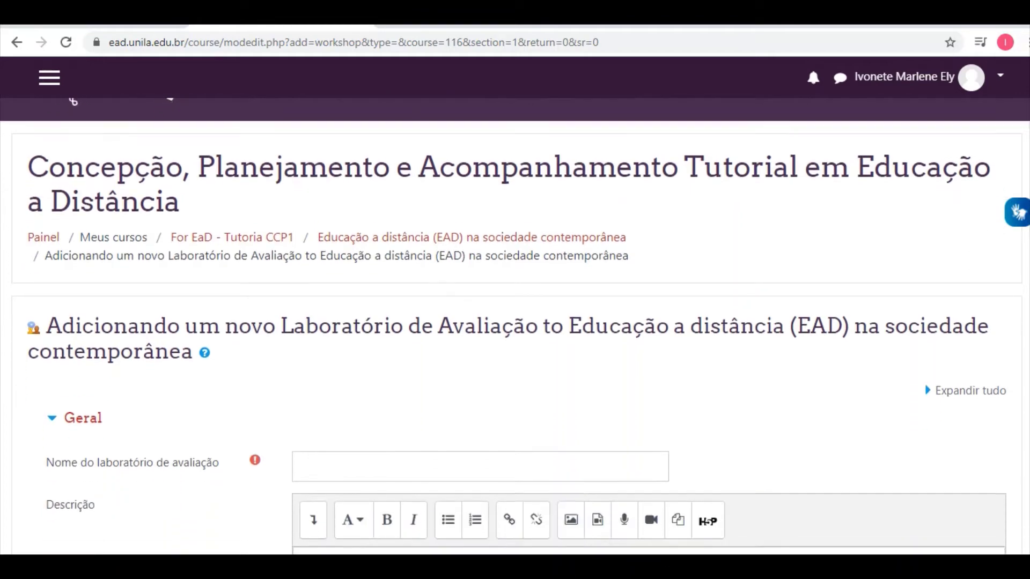
scroll(515, 328, "down", 1)
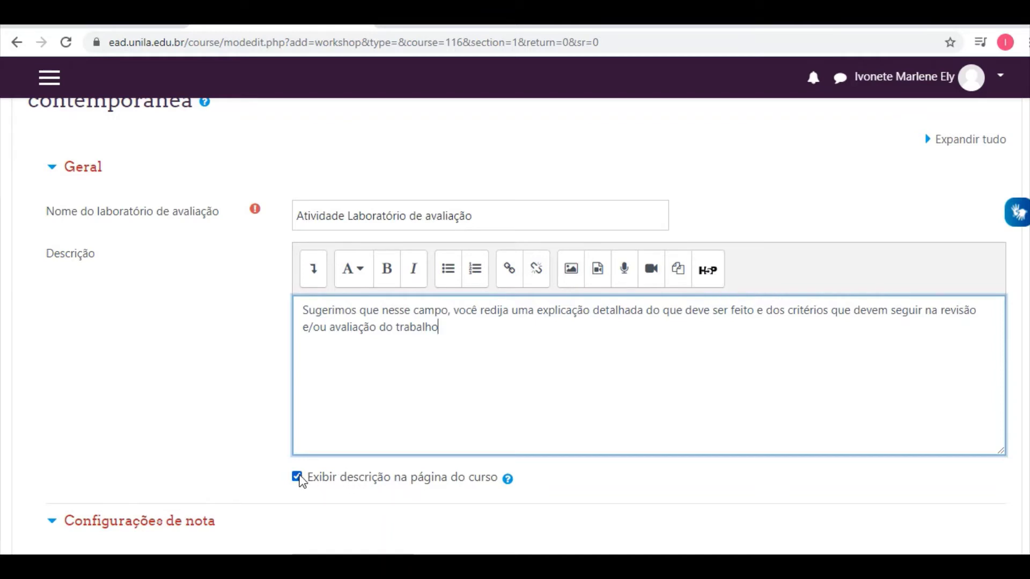
left_click(297, 476)
left_click(298, 476)
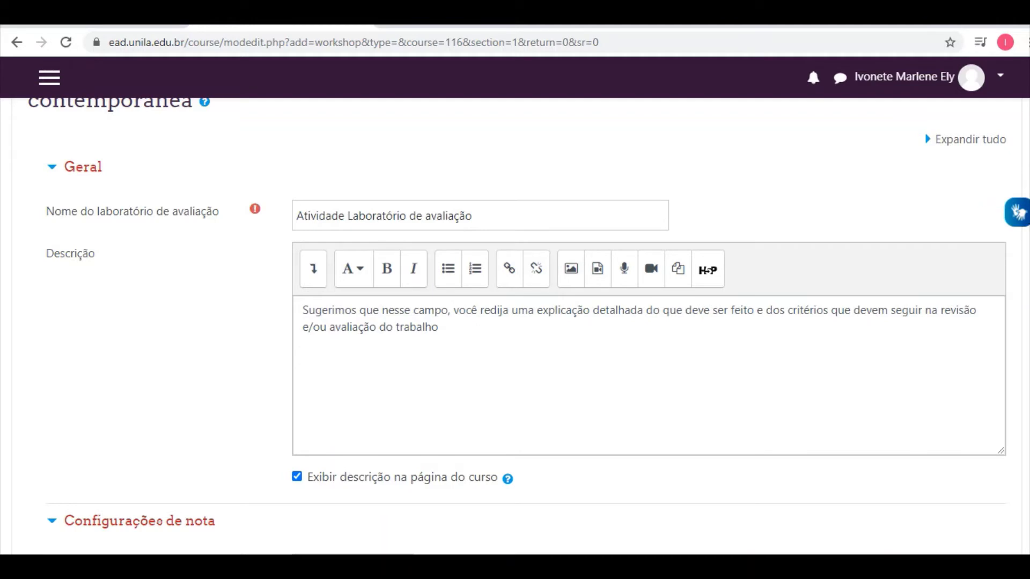
Step: In the grade settings, choose Nota acumulativa as the grading strategy and keep the submission grade at 80
scroll(518, 325, "down", 5)
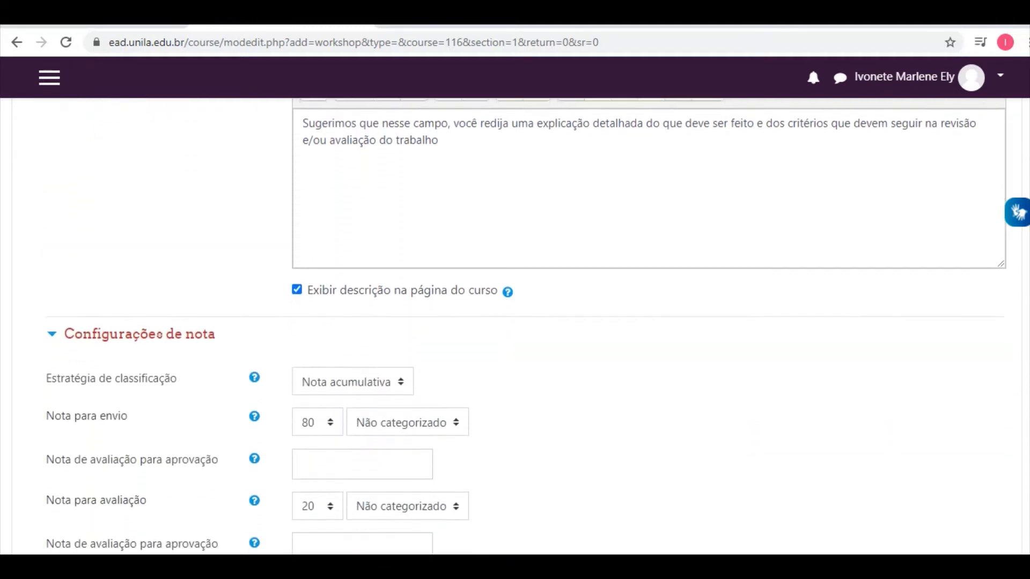
scroll(517, 325, "down", 2)
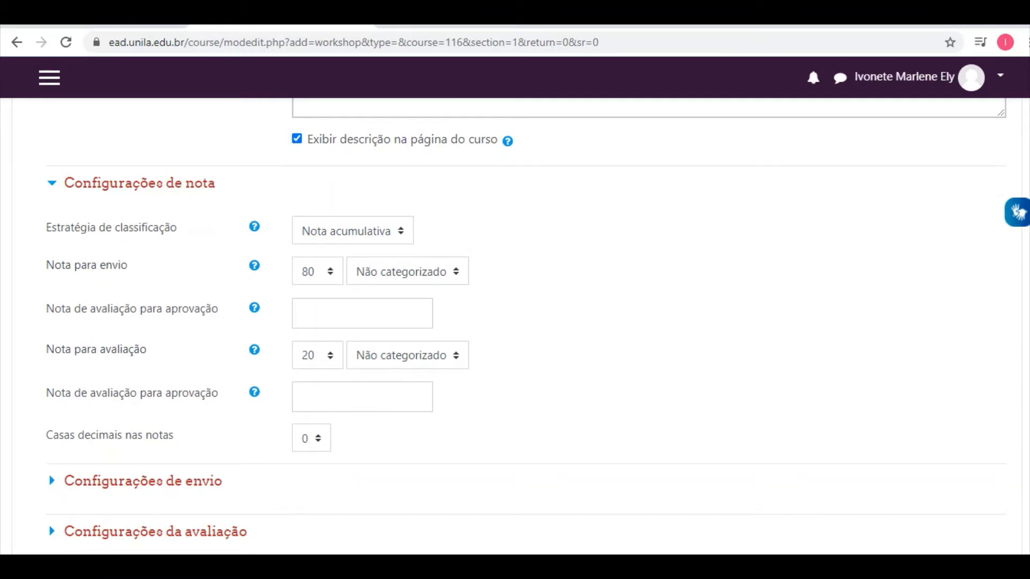
left_click(369, 236)
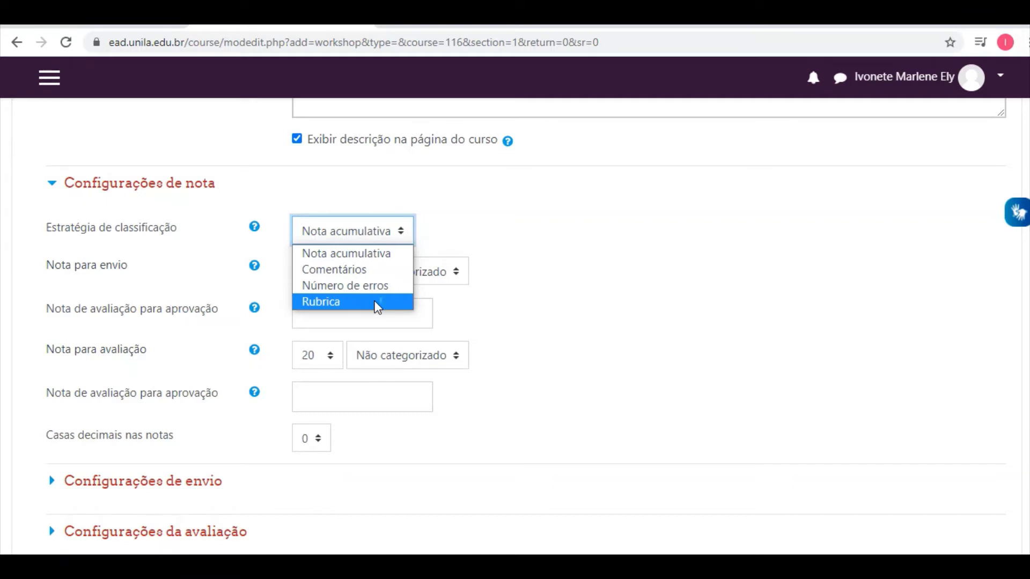
left_click(369, 260)
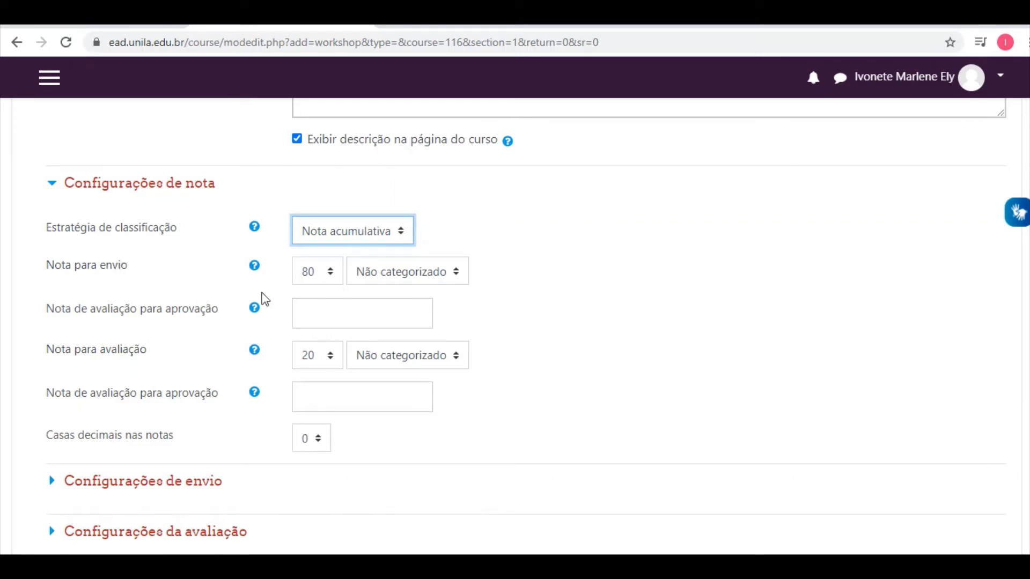
left_click(318, 274)
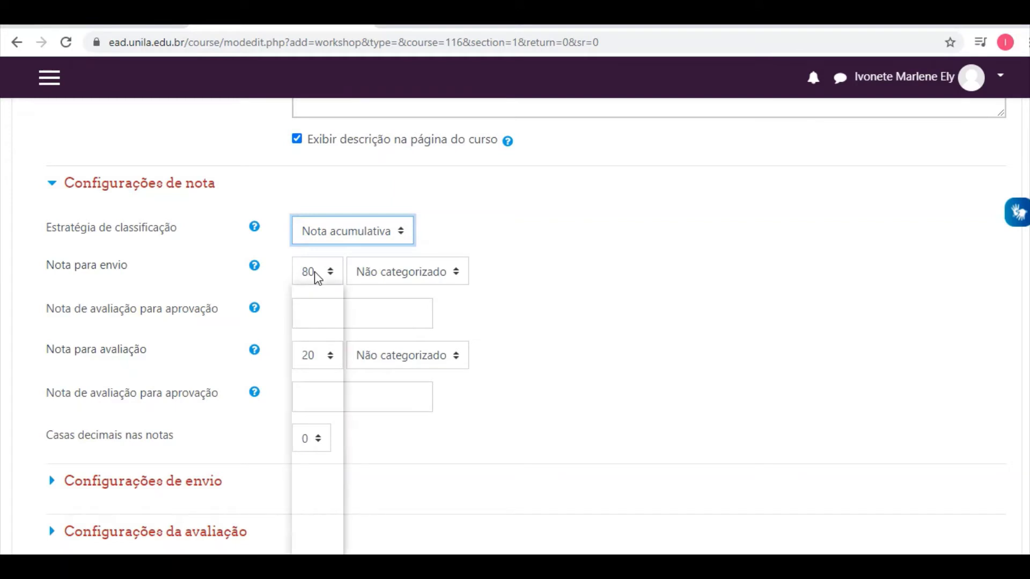
left_click(318, 274)
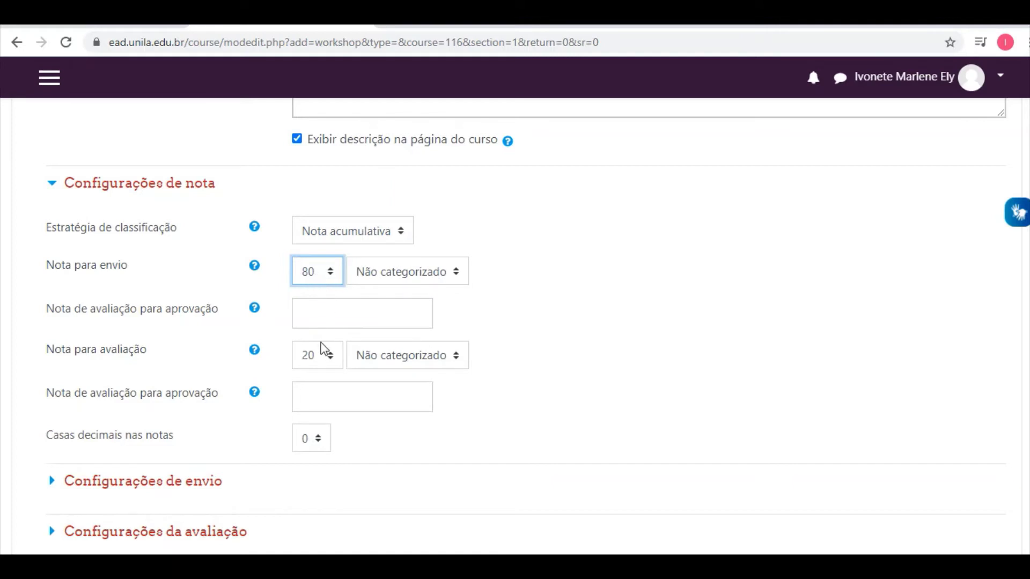
Step: Set the Nota para avaliação to 40 and consult the help for the assessment passing grade
left_click(321, 358)
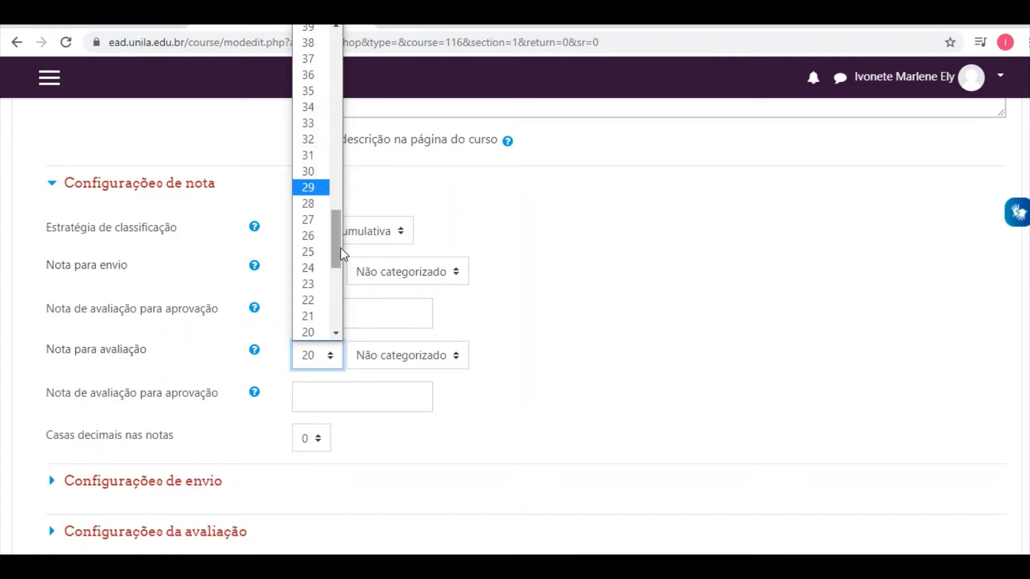
left_click_drag(339, 248, 338, 217)
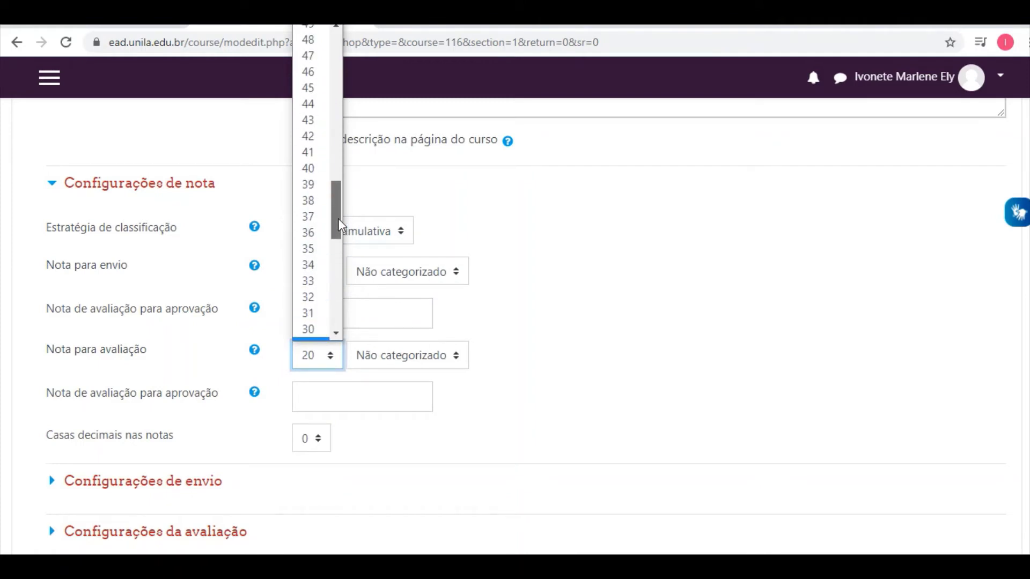
left_click(311, 168)
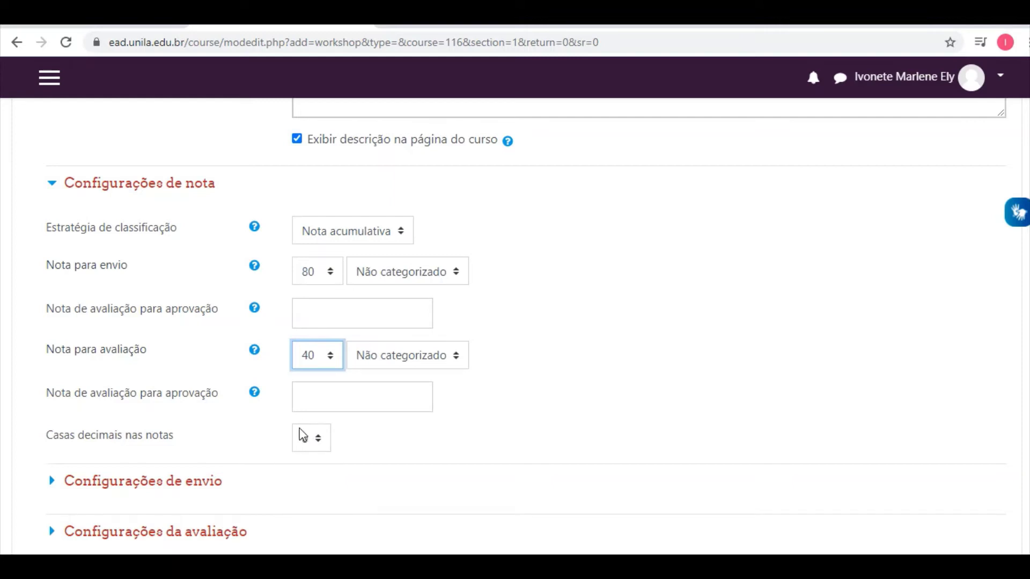
left_click(254, 394)
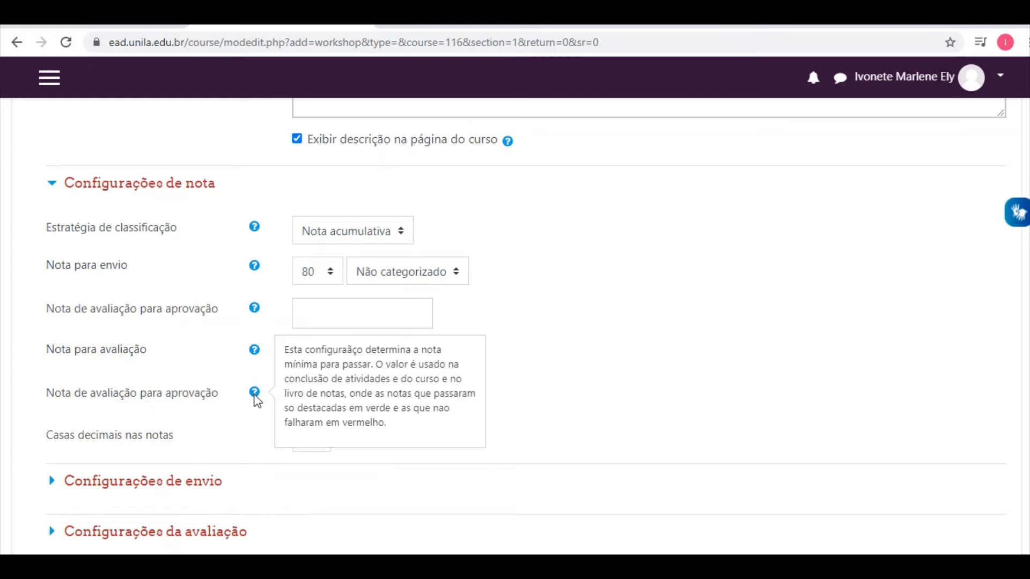
left_click(256, 412)
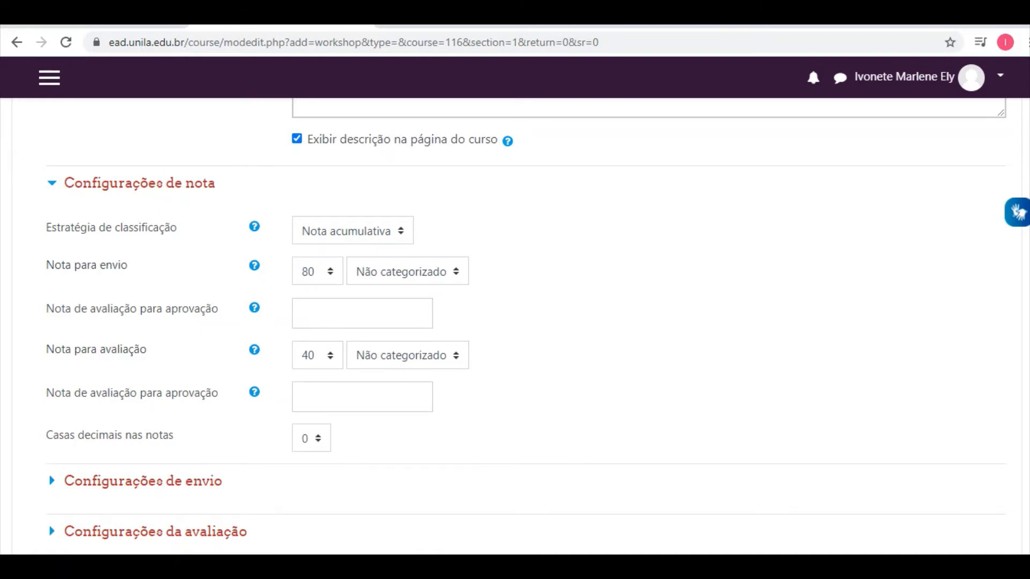
Step: In the submission settings, enter "Instruções" as the instructions for submission
scroll(186, 311, "down", 4)
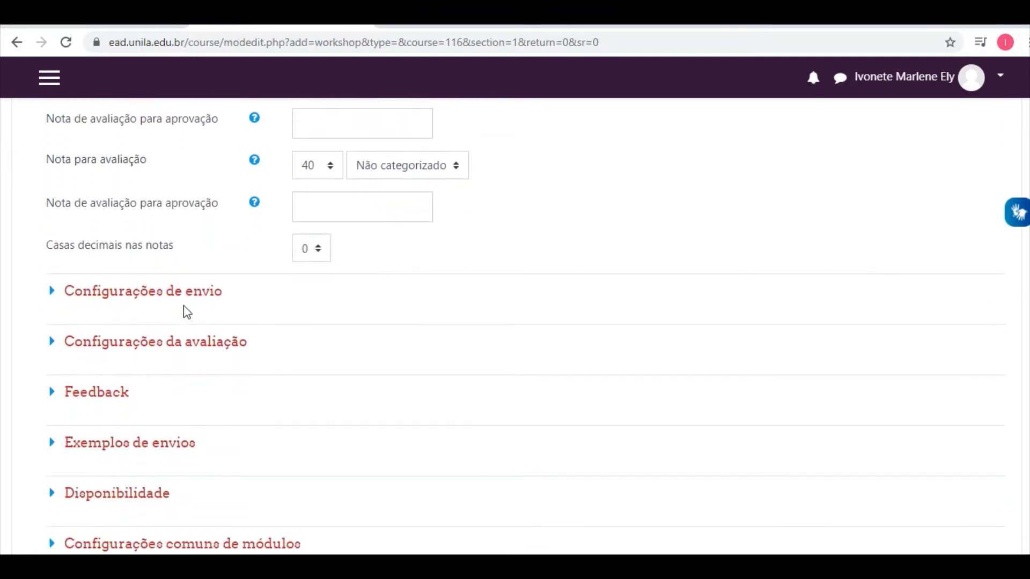
left_click(173, 298)
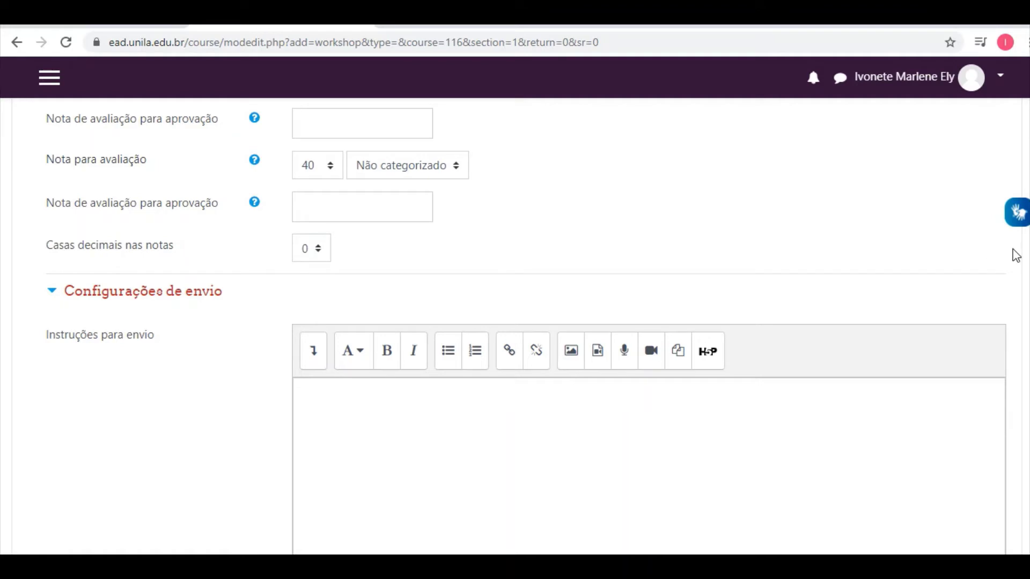
scroll(526, 322, "down", 2)
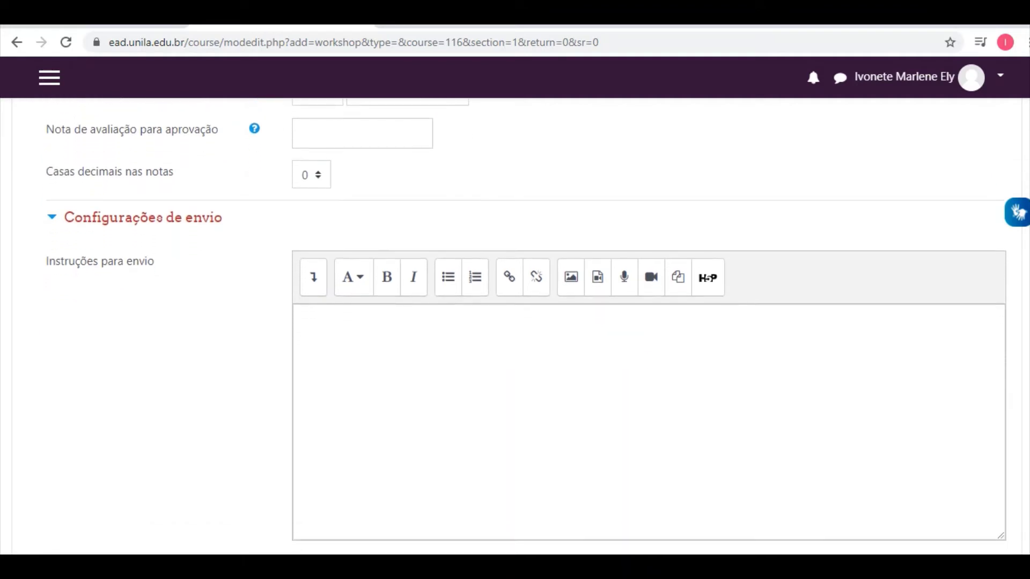
left_click(780, 325)
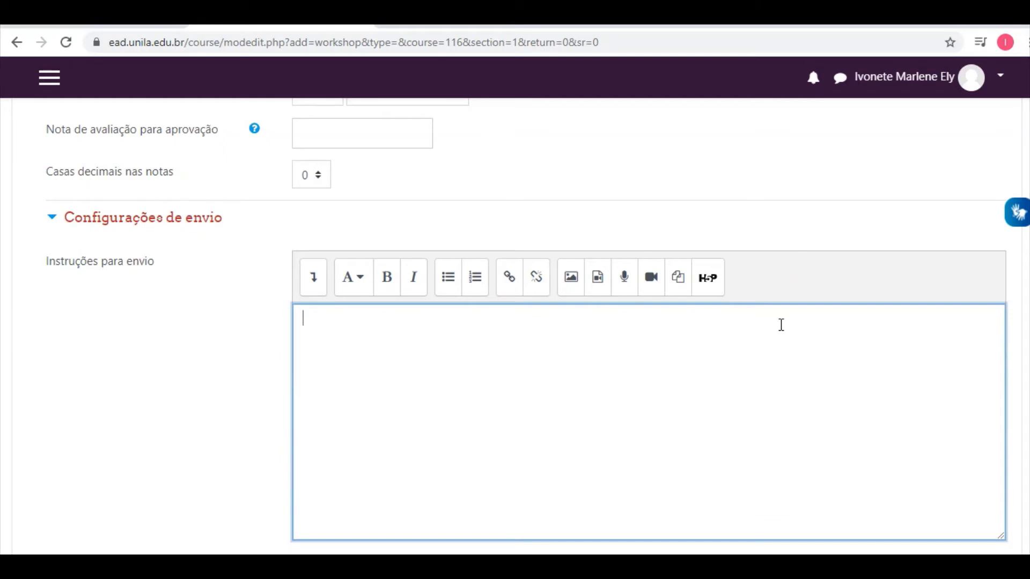
type("Instruções")
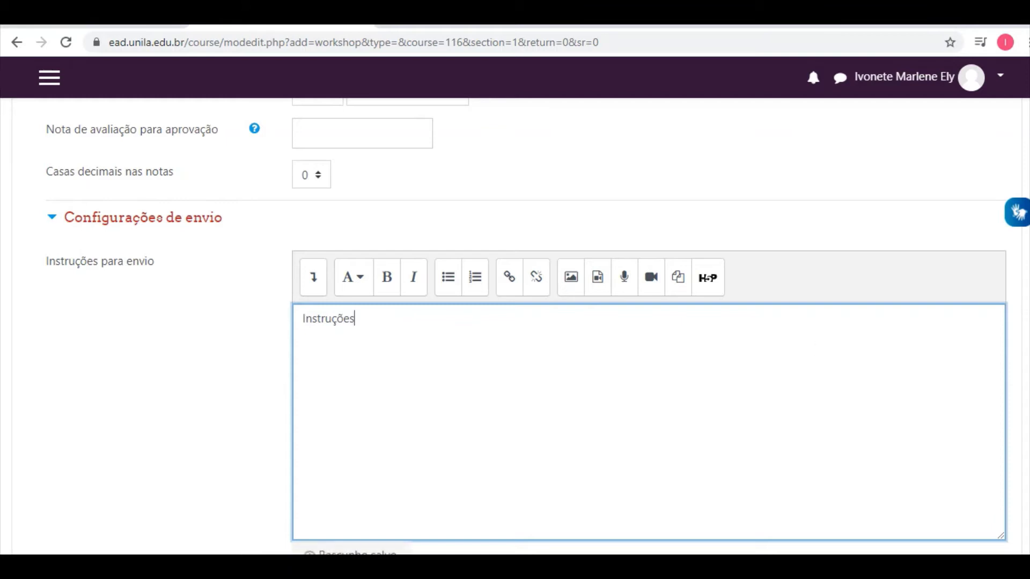
Step: Make the Texto online submission type mandatory
scroll(911, 347, "down", 2)
scroll(864, 317, "down", 3)
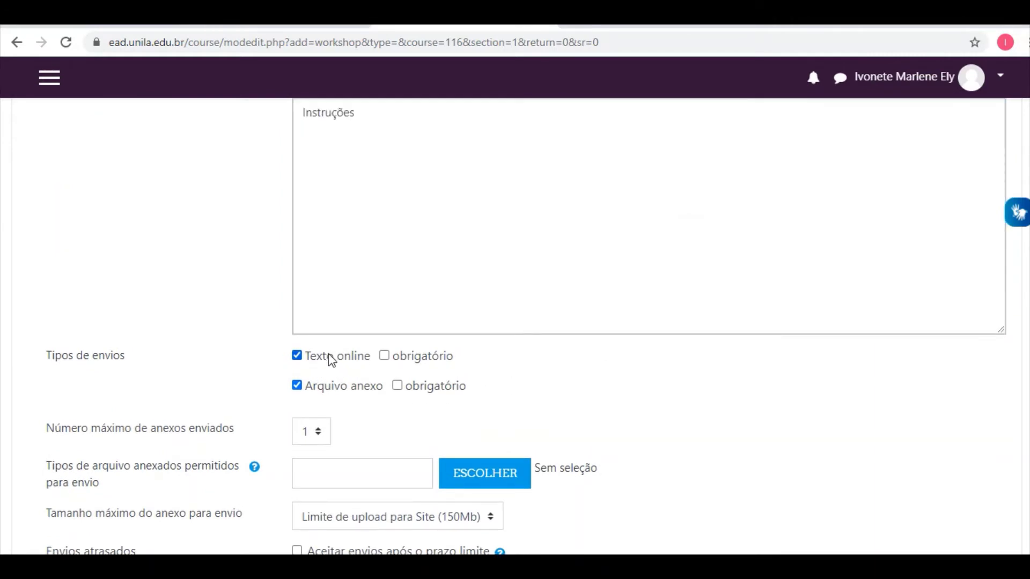
left_click(385, 356)
left_click(455, 472)
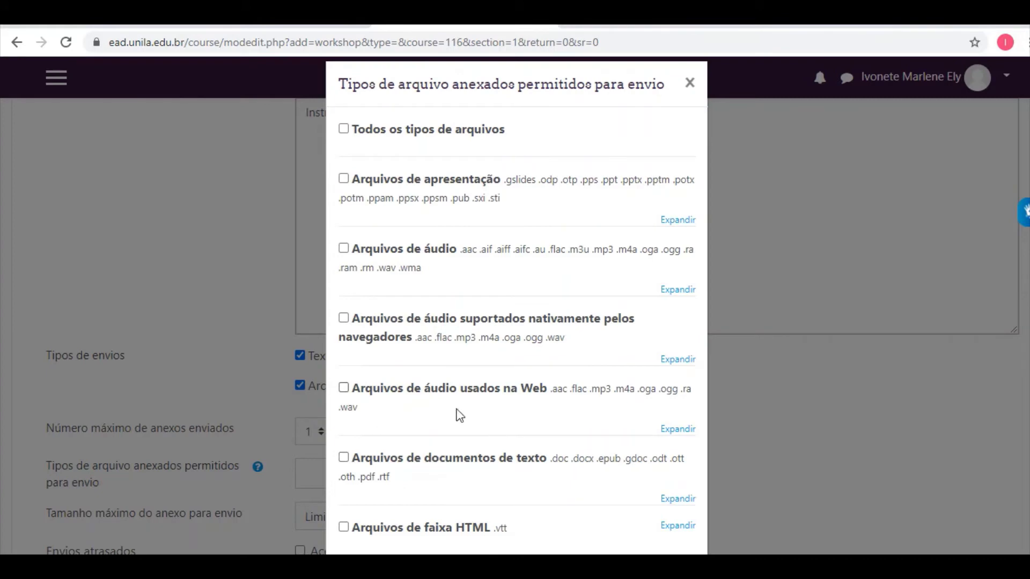
left_click(343, 458)
left_click(810, 412)
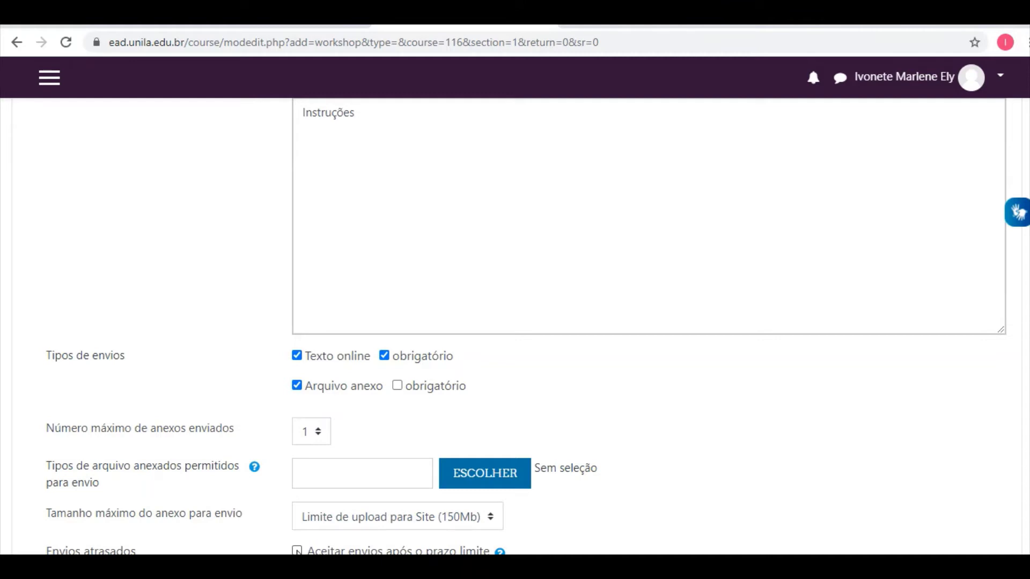
Step: In the assessment settings, enter "explicação" as the instructions for assessment
scroll(297, 551, "down", 1)
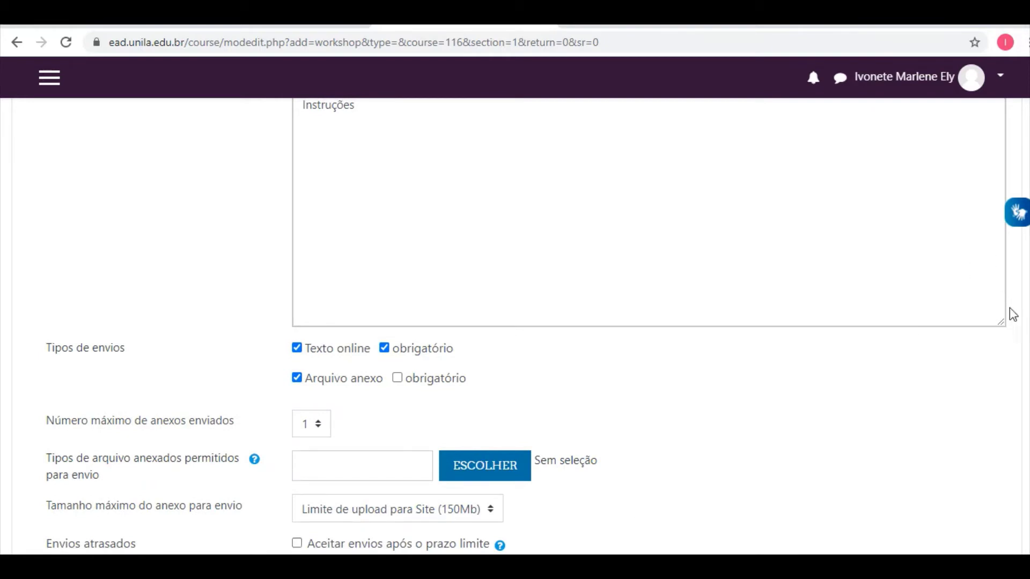
scroll(909, 341, "down", 5)
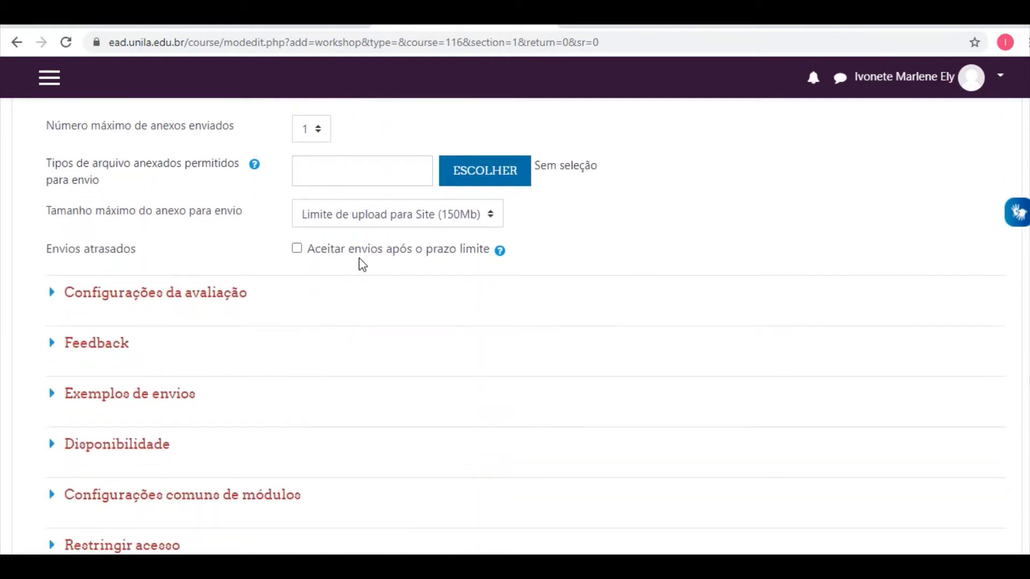
left_click(231, 300)
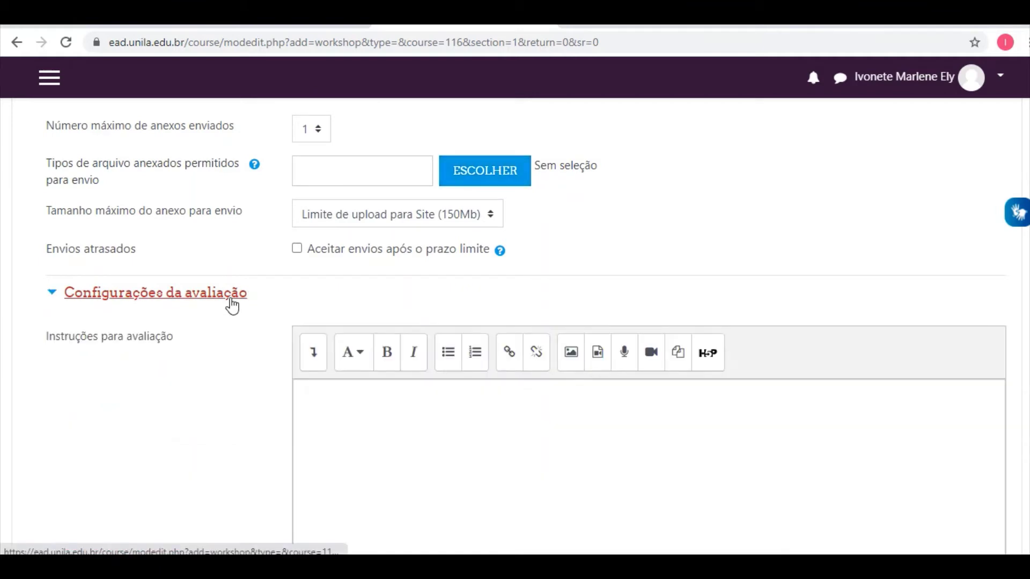
left_click(481, 413)
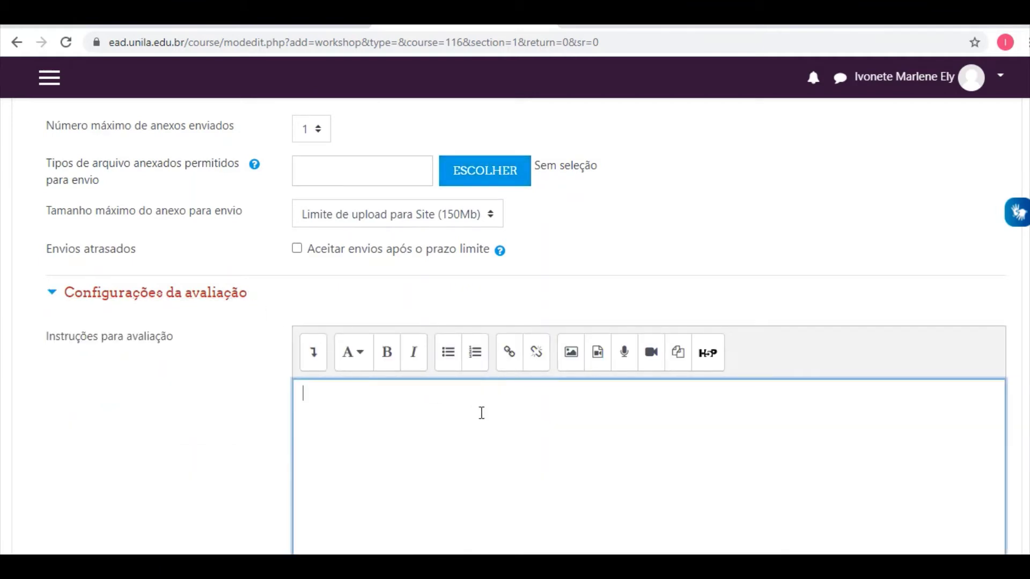
type("explicação")
scroll(515, 327, "down", 1)
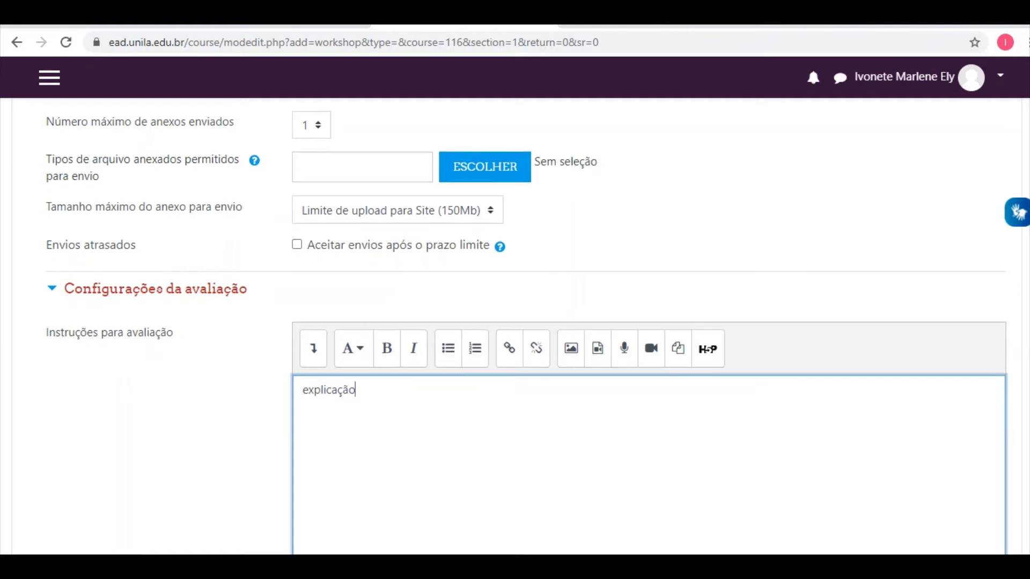
Step: Enable self-assessment in the assessment settings so that students can assess their own work
scroll(926, 385, "down", 5)
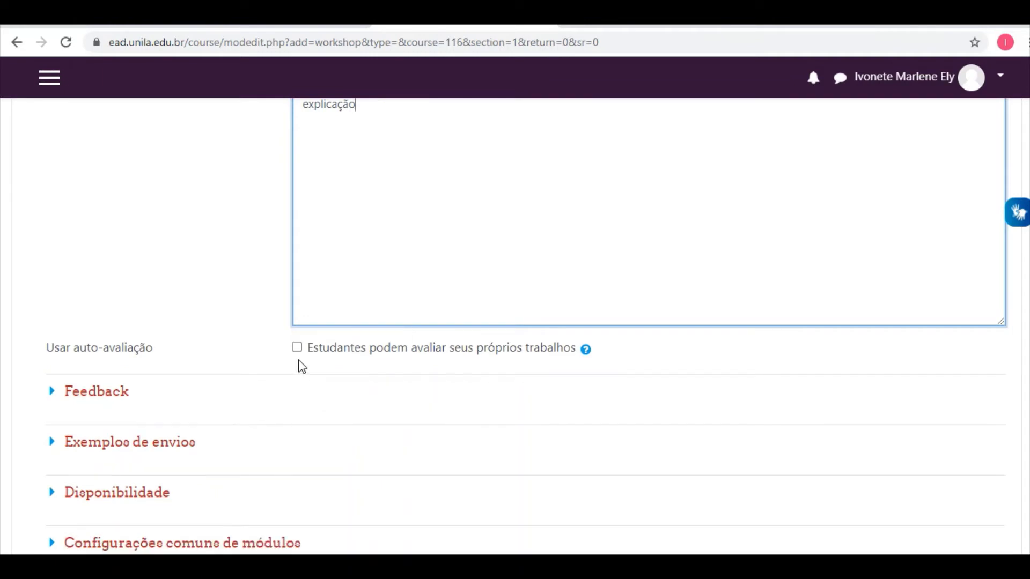
left_click(297, 352)
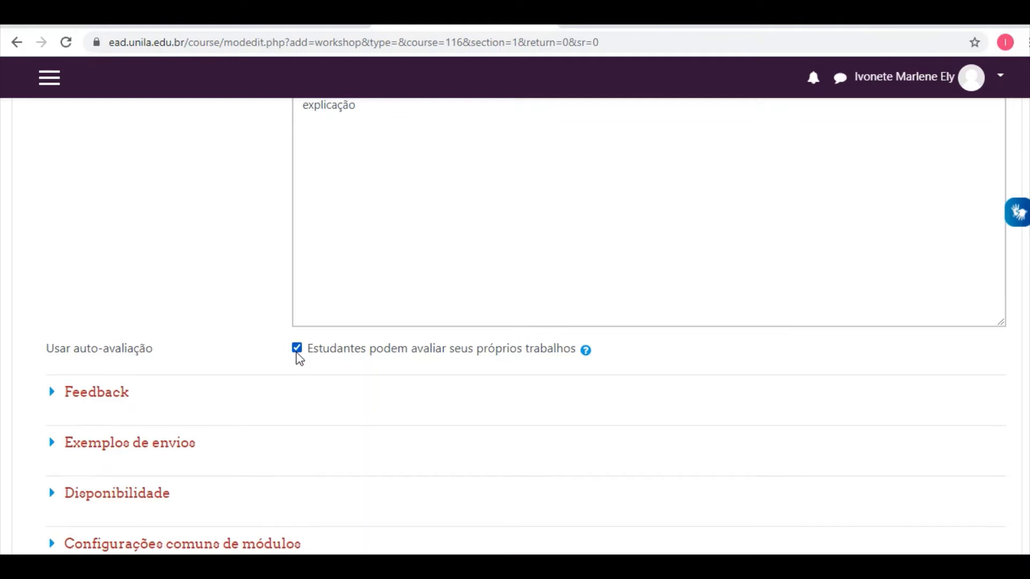
Step: Expand the Feedback section and review the overall feedback mode options and the Conclusão message
left_click(117, 401)
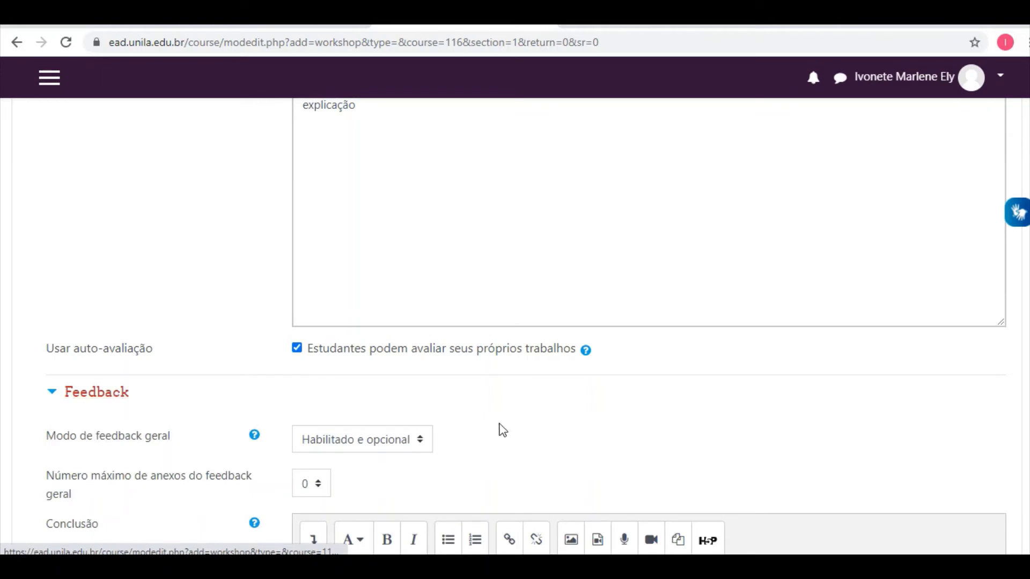
left_click(382, 443)
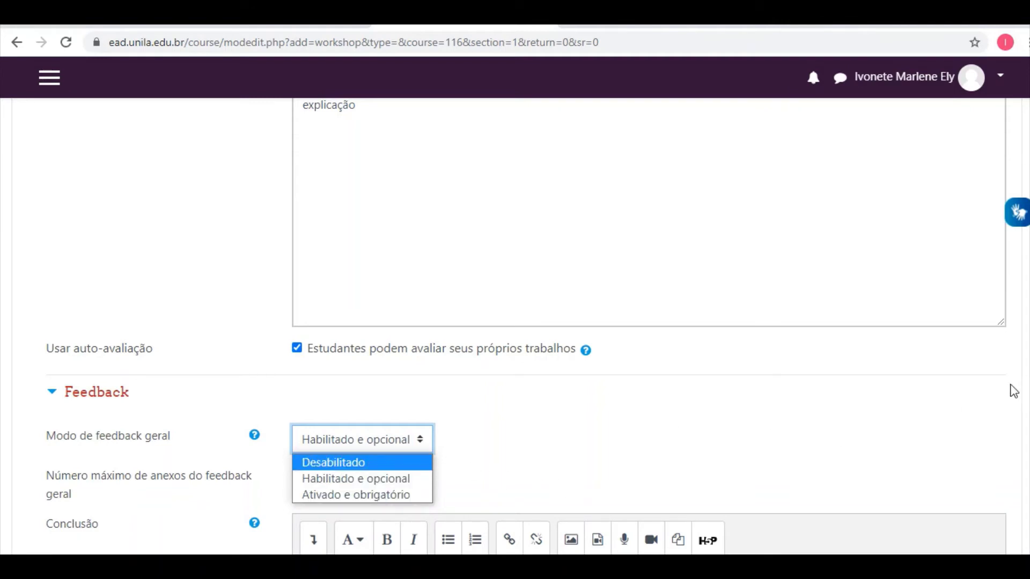
key("Escape")
scroll(526, 327, "down", 2)
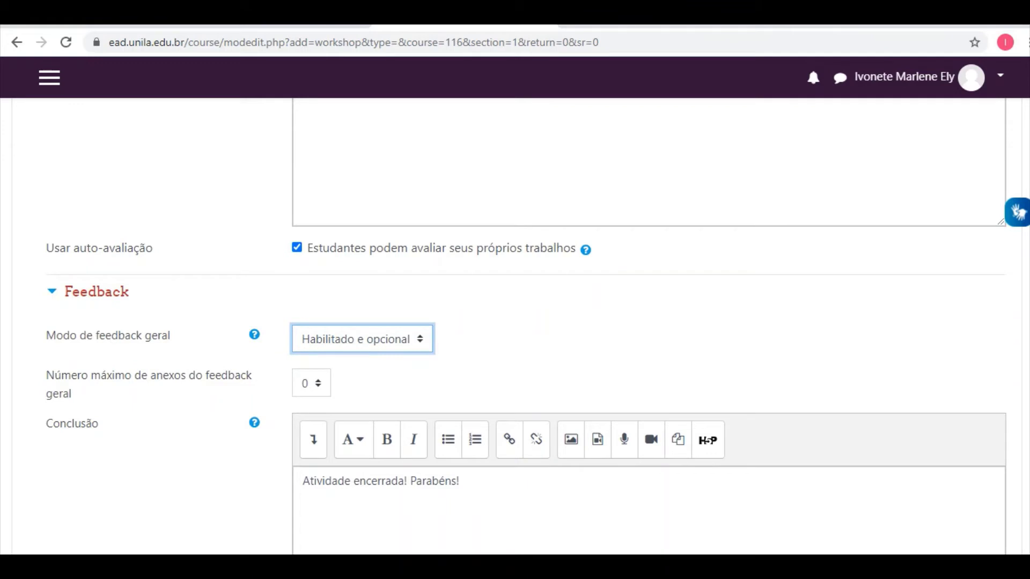
left_click(522, 485)
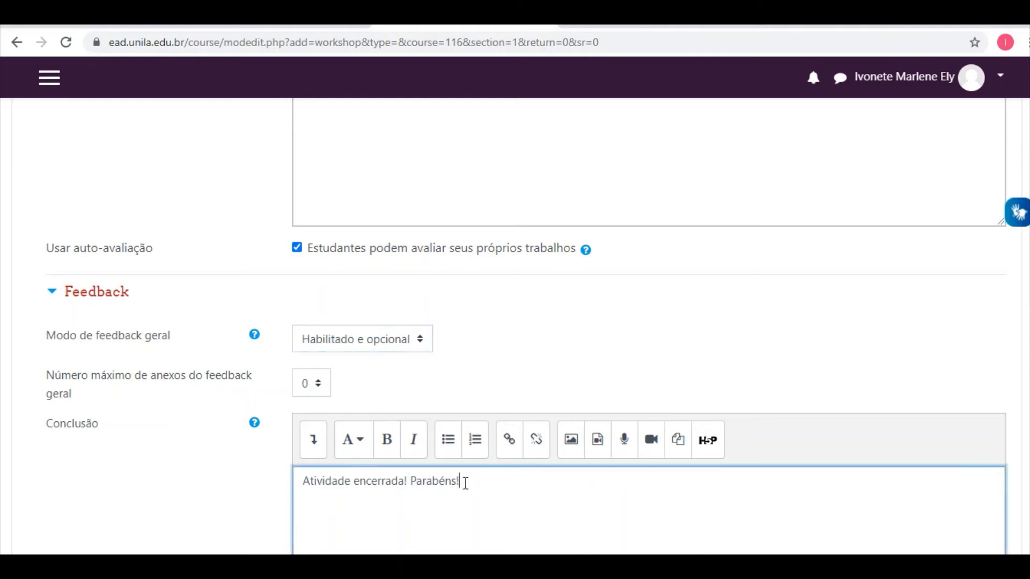
left_click_drag(464, 482, 304, 482)
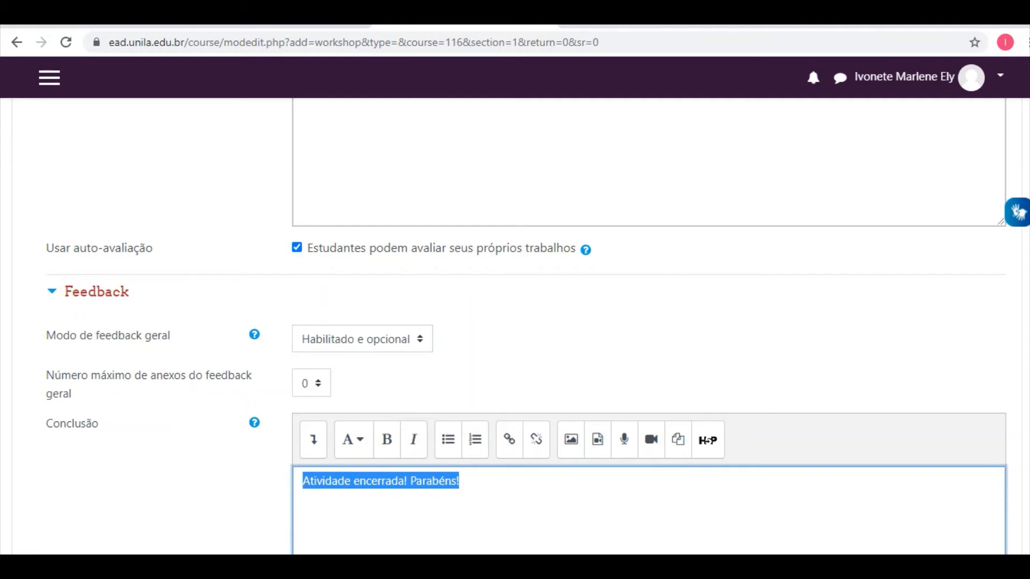
scroll(515, 322, "down", 4)
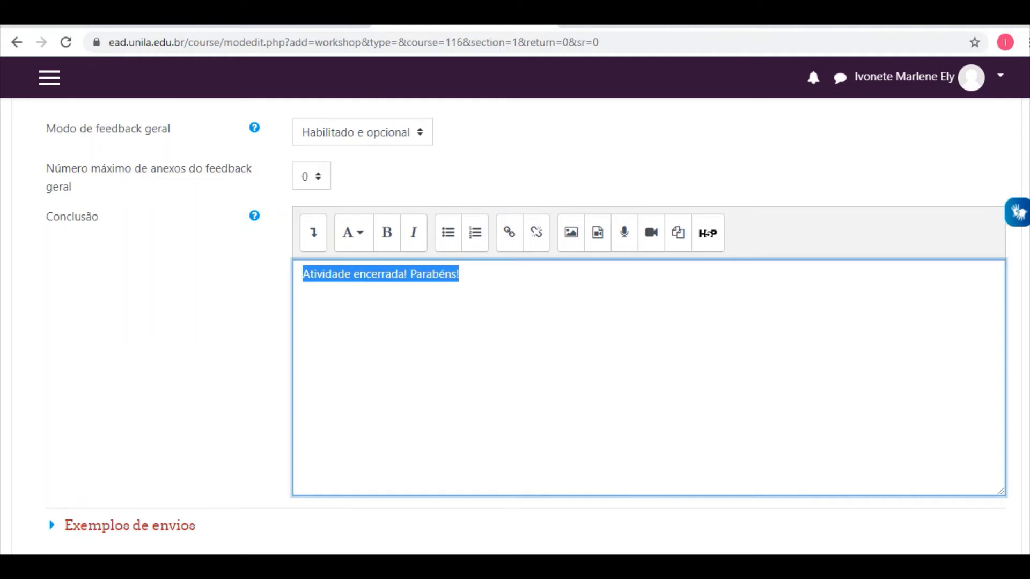
Step: Expand Exemplos de envios and Disponibilidade to review the example submission option and the submission and assessment date settings
left_click(194, 530)
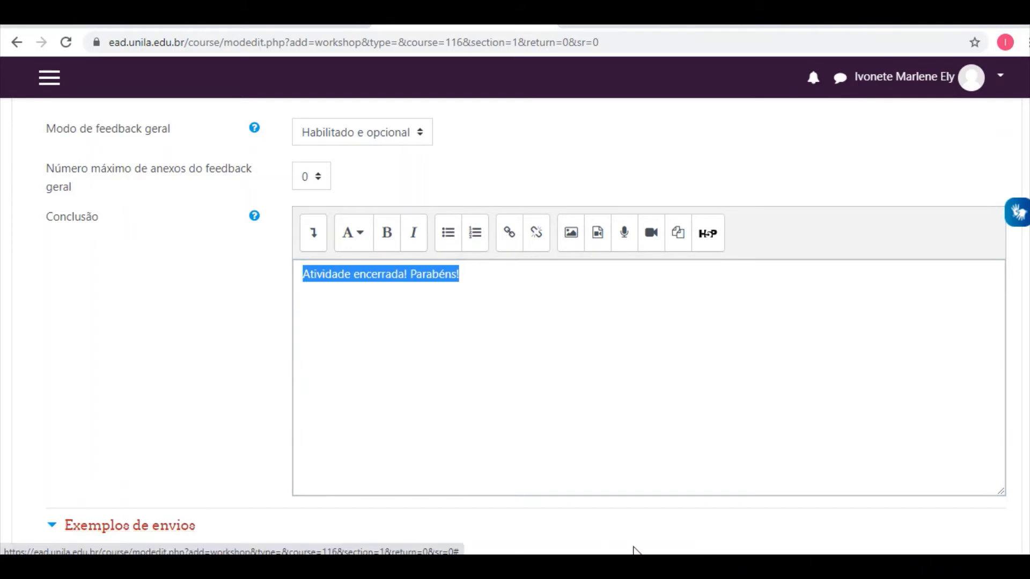
scroll(515, 326, "down", 1)
scroll(516, 326, "down", 5)
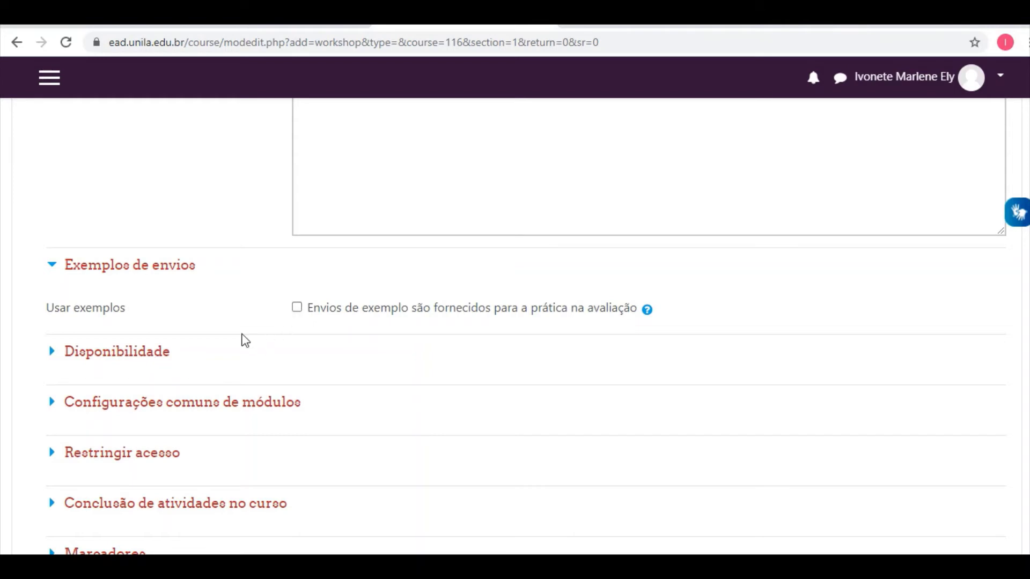
left_click(161, 354)
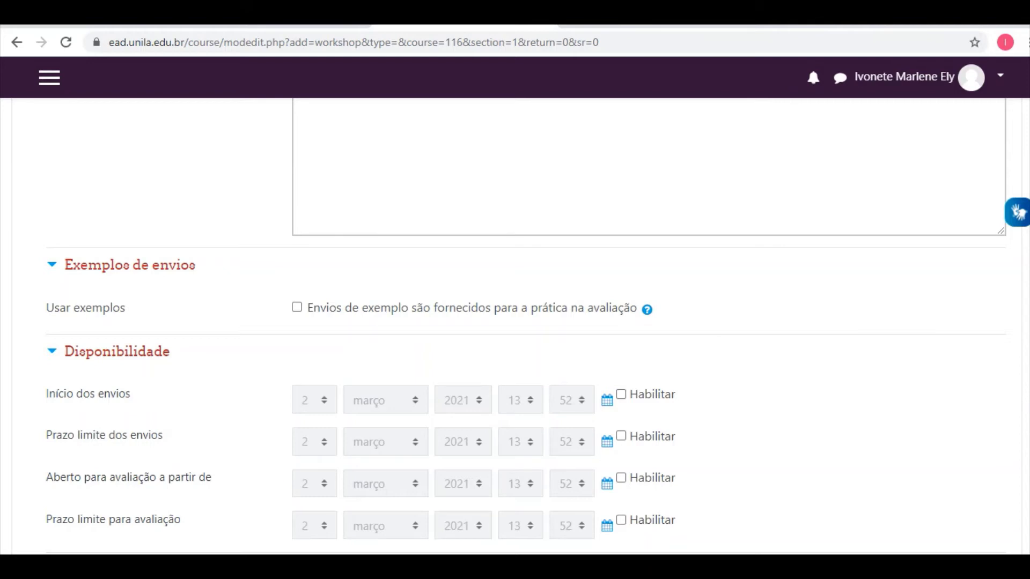
scroll(515, 322, "down", 2)
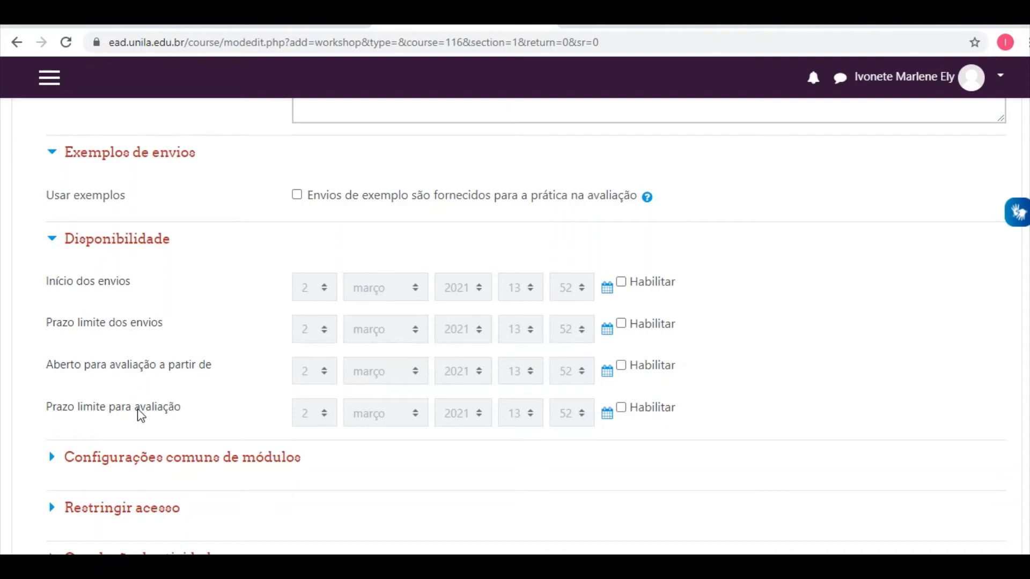
Step: In the common module settings, set Disponibilidade to Mostrar na página do curso and check the Modalidade grupo options
left_click(171, 467)
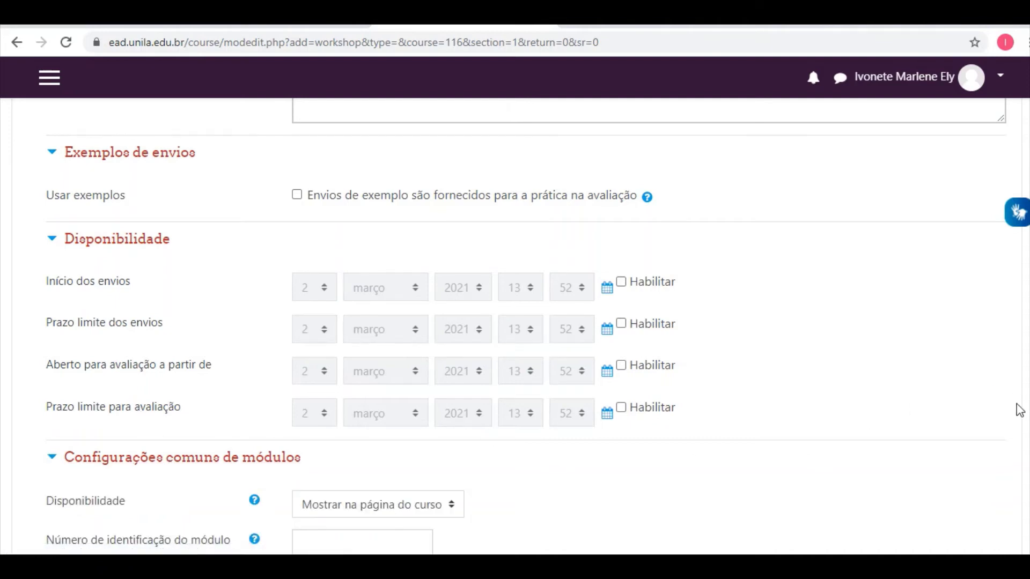
scroll(525, 327, "down", 3)
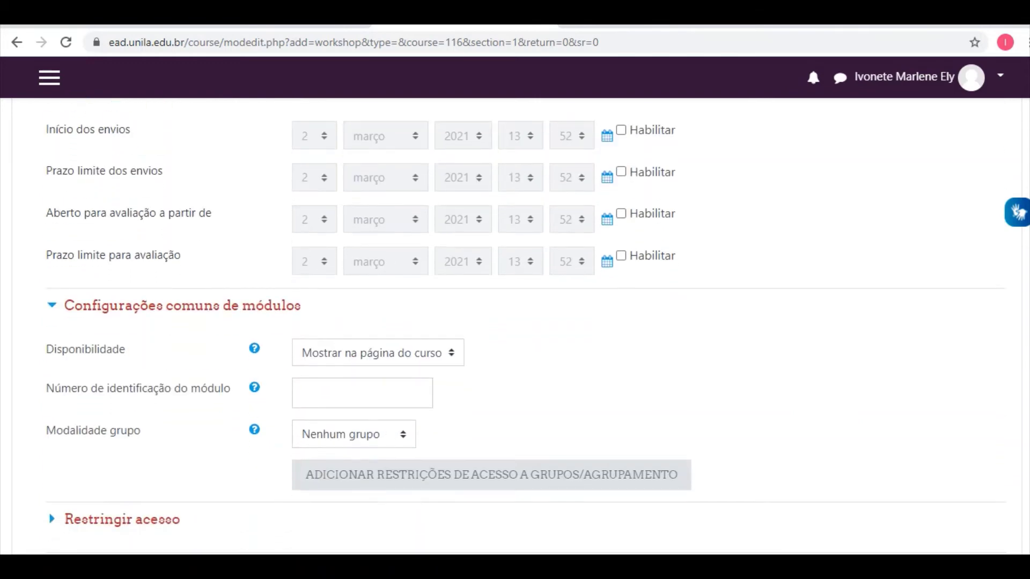
left_click(430, 358)
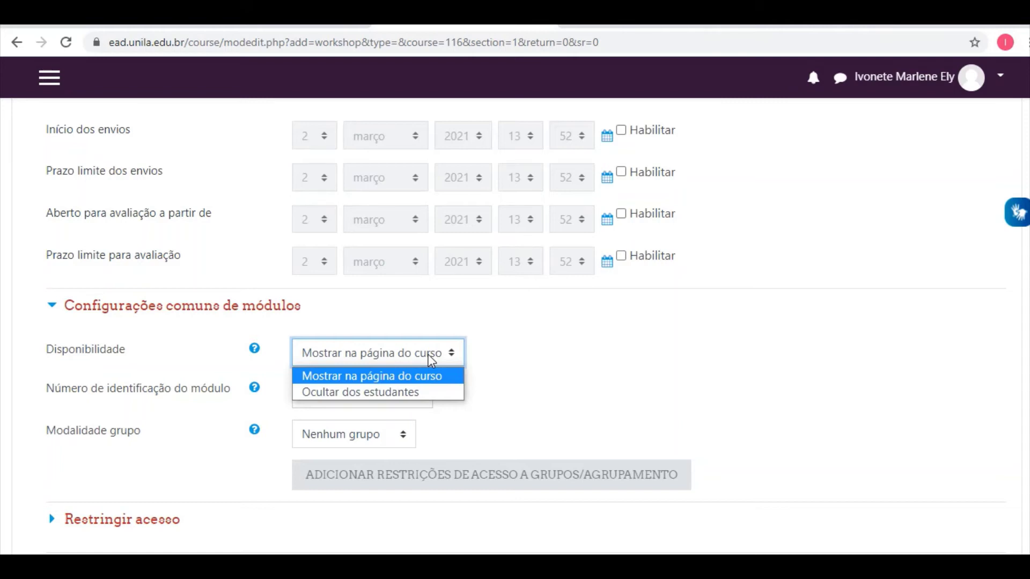
left_click(377, 374)
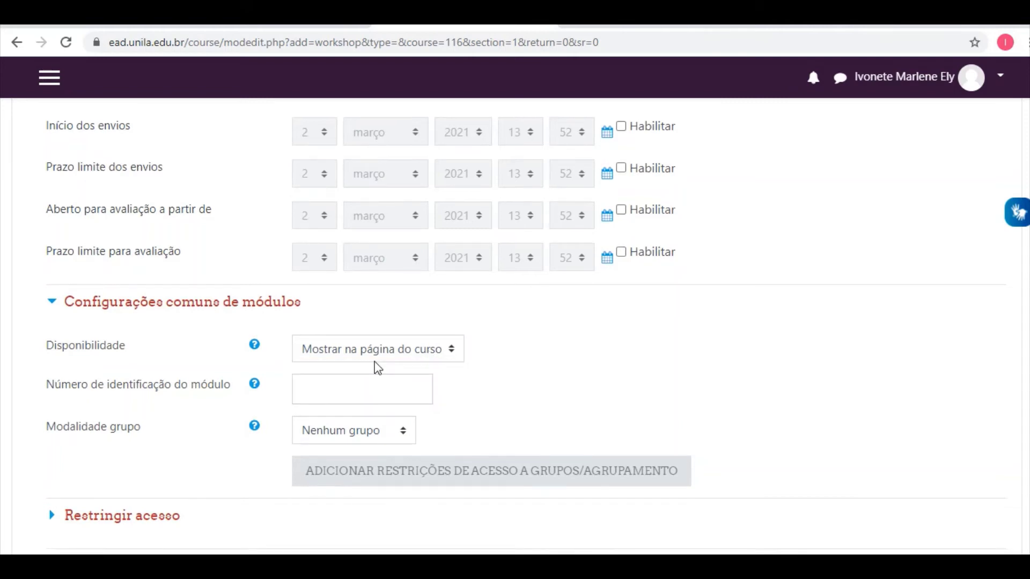
left_click(365, 385)
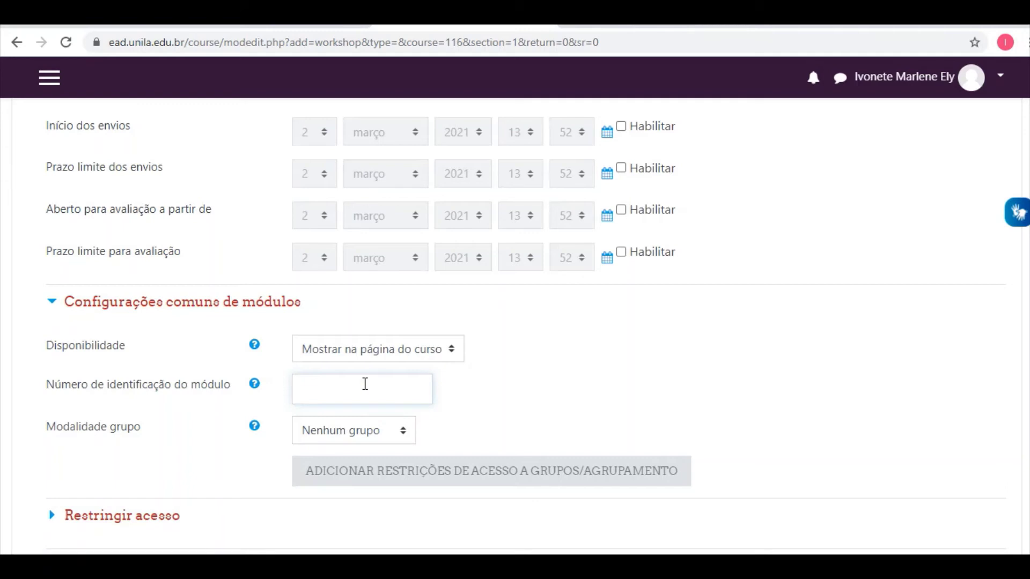
left_click(349, 433)
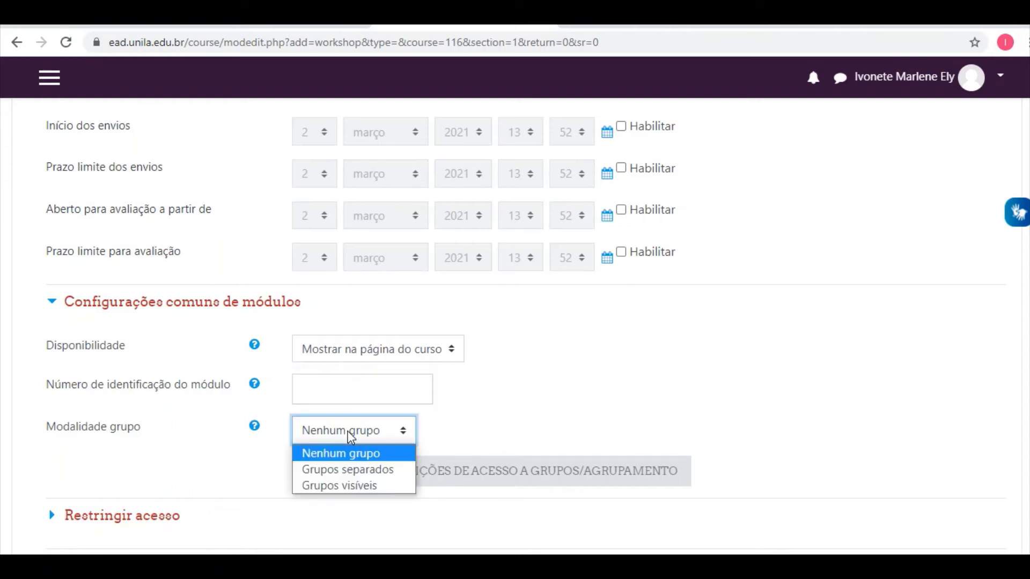
left_click(175, 525)
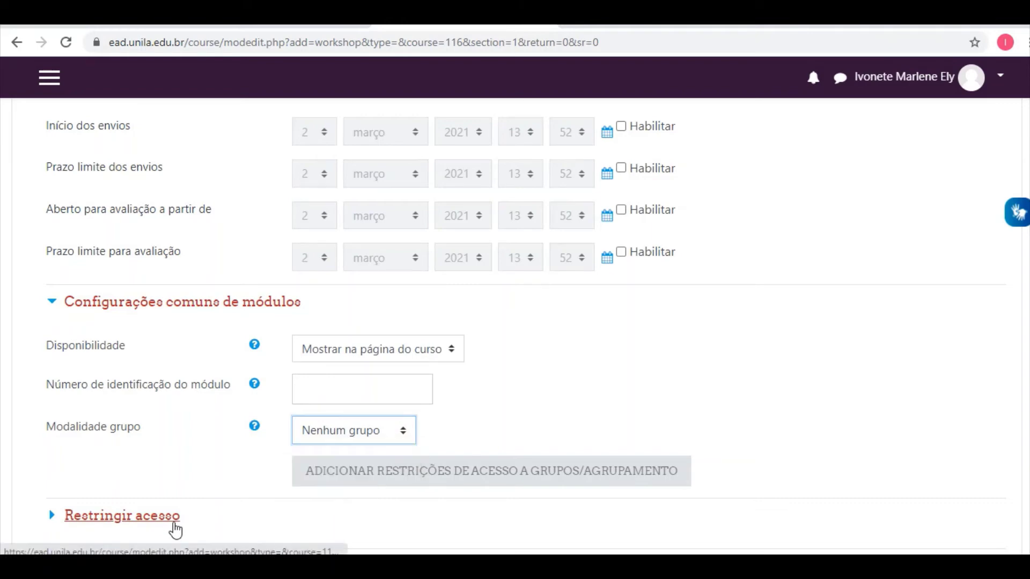
Step: Expand Restringir acesso and review the available restriction types without adding one
left_click(174, 523)
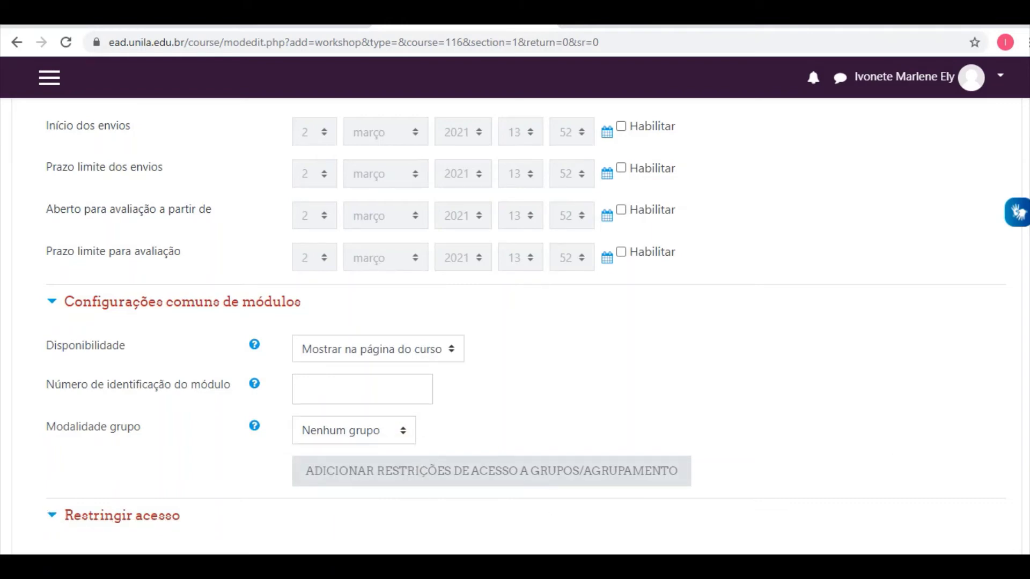
scroll(947, 439, "down", 5)
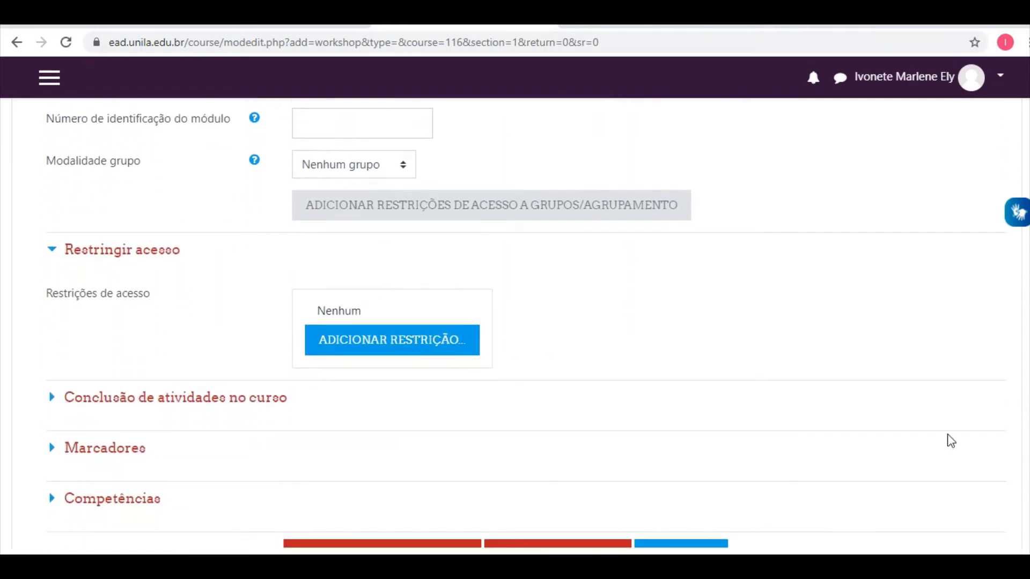
left_click(426, 345)
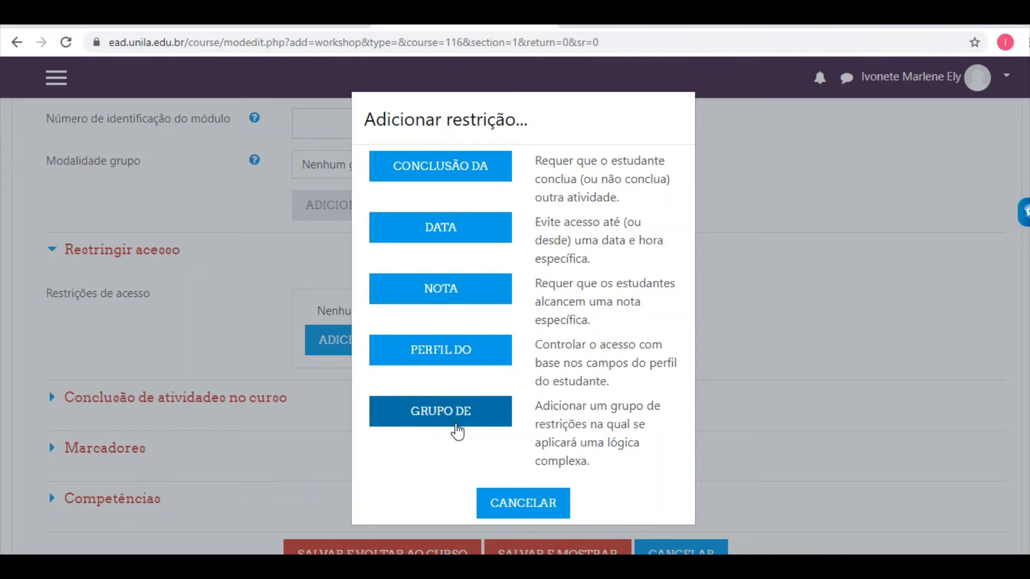
left_click(546, 507)
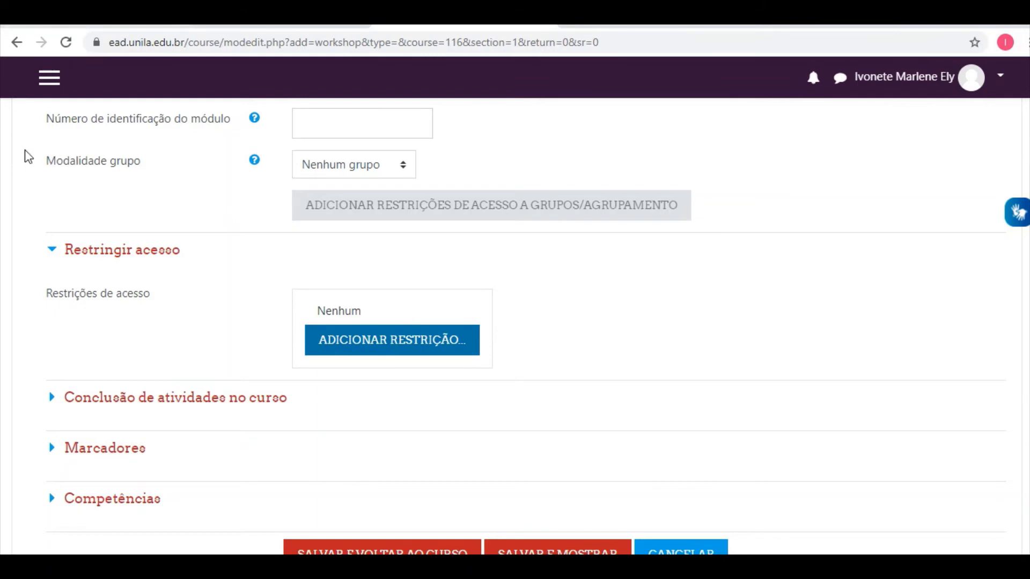
Step: Expand Conclusão de atividades no curso and review the completion tracking options
left_click(237, 397)
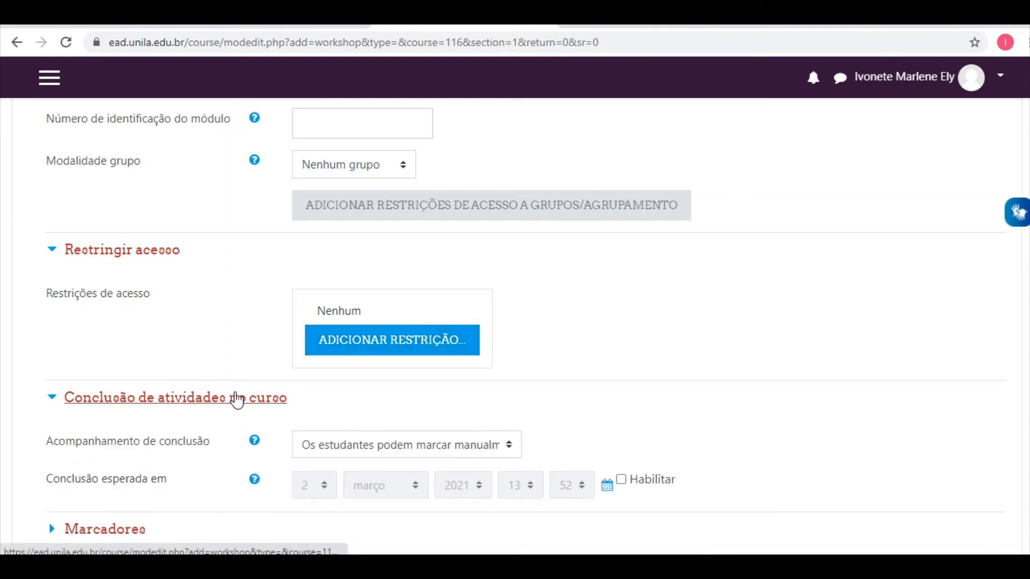
left_click(363, 450)
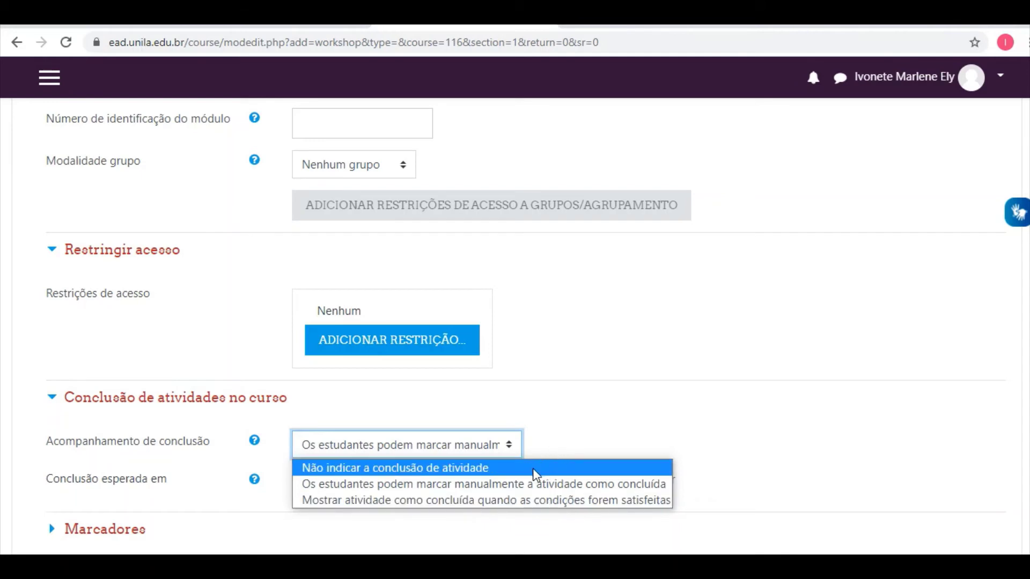
left_click(545, 430)
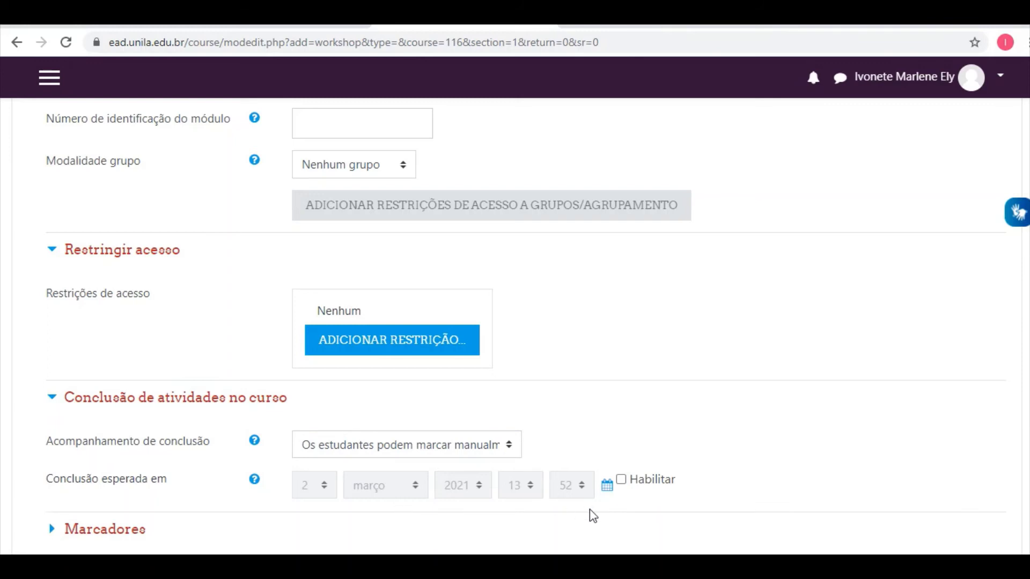
Step: Expand Marcadores and Competências to review the tag and course competency settings
left_click(126, 534)
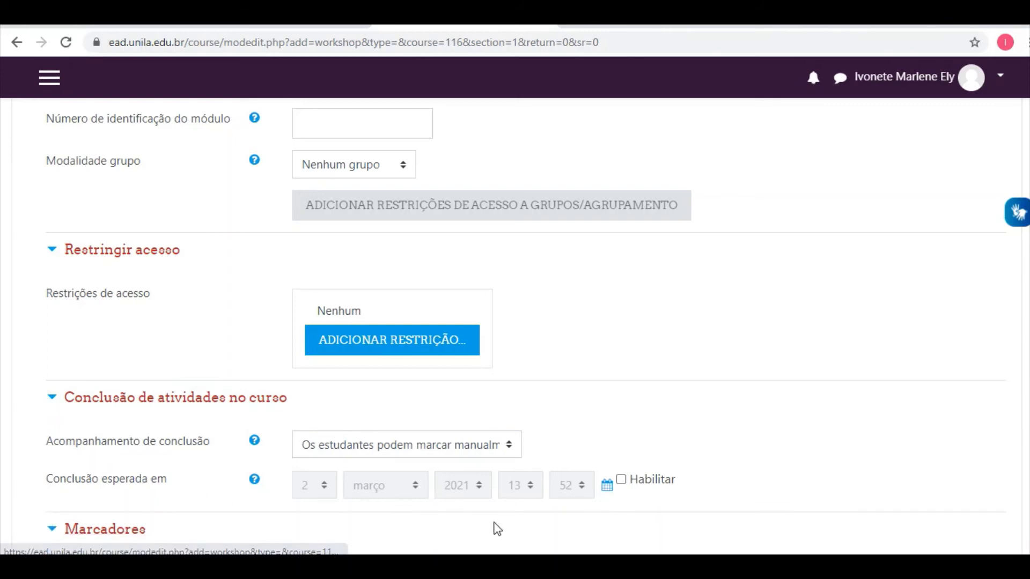
scroll(733, 358, "down", 5)
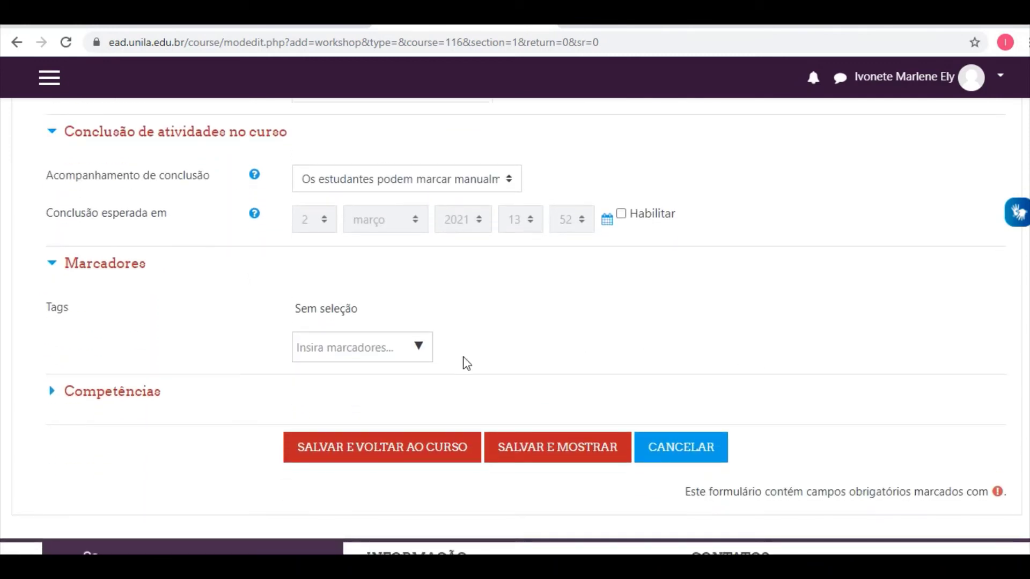
left_click(156, 397)
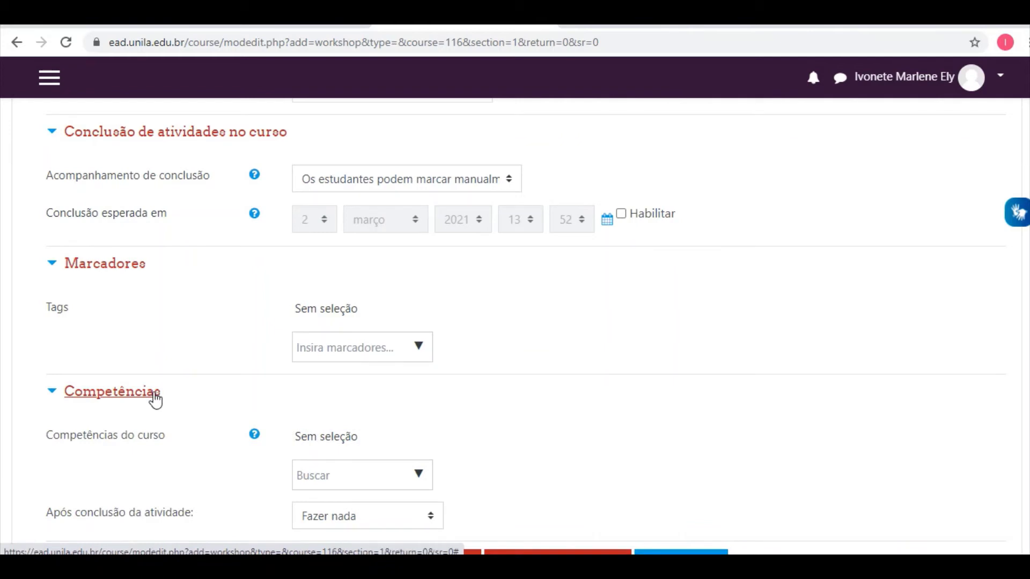
scroll(515, 322, "down", 1)
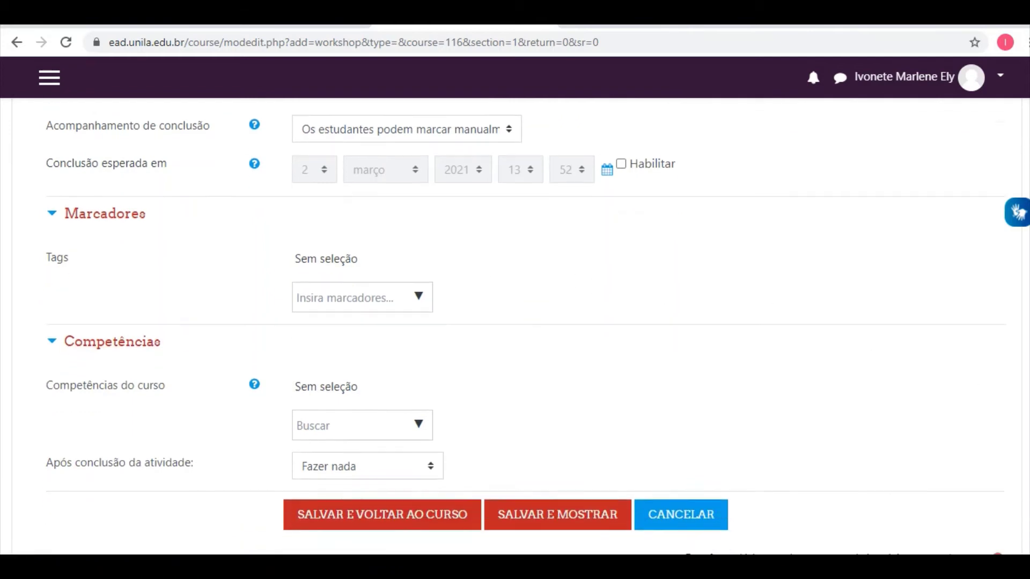
scroll(515, 321, "down", 3)
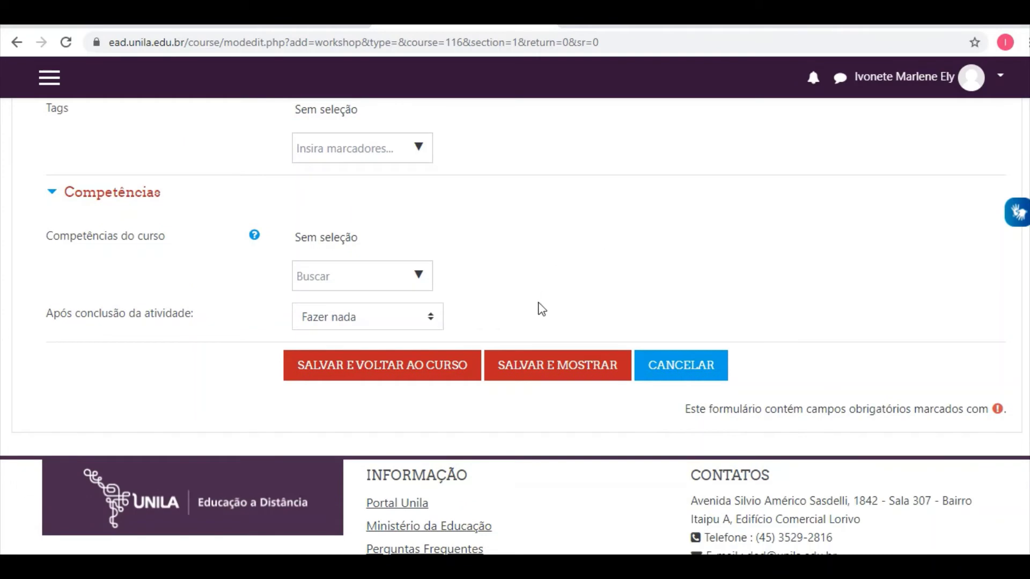
Step: Save and display the workshop activity, and open its assessment form for editing at Aspecto 1
left_click(548, 371)
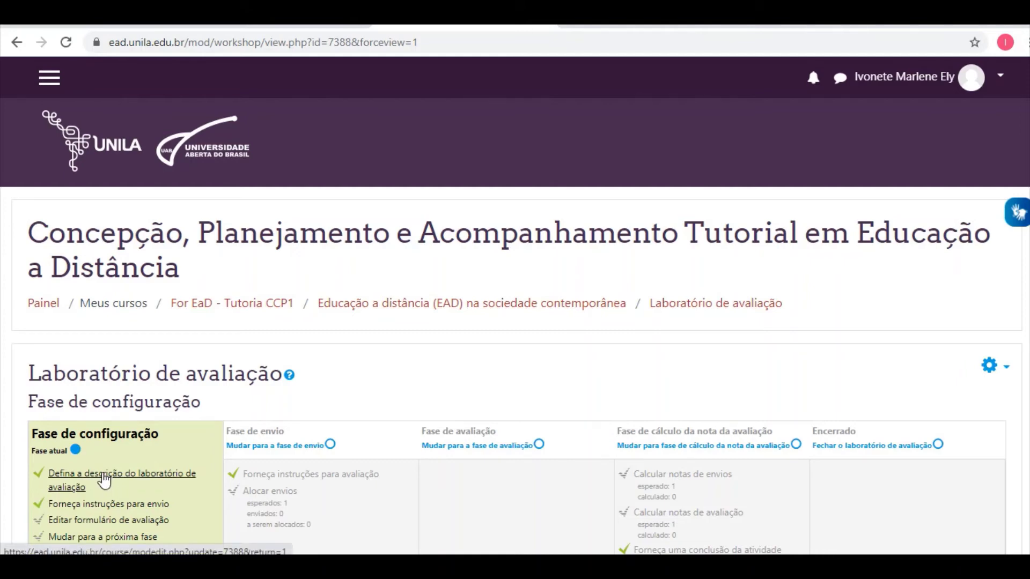
left_click(109, 522)
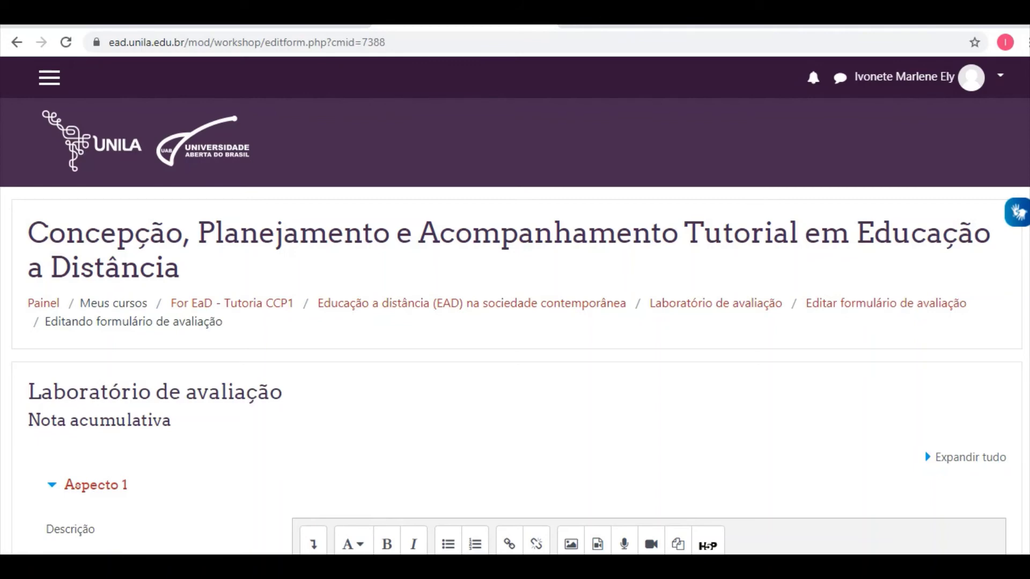
scroll(515, 322, "down", 4)
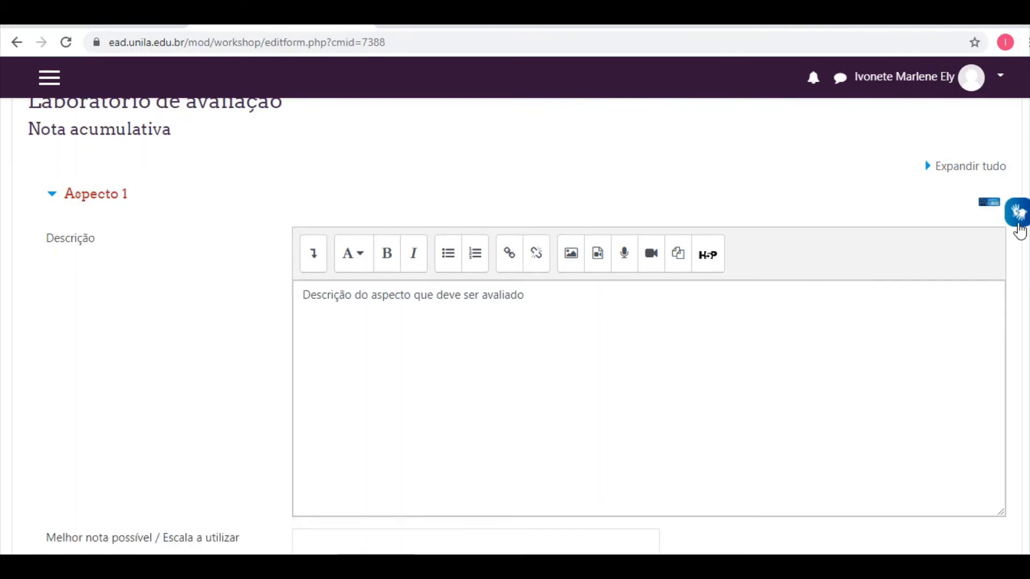
scroll(515, 322, "down", 3)
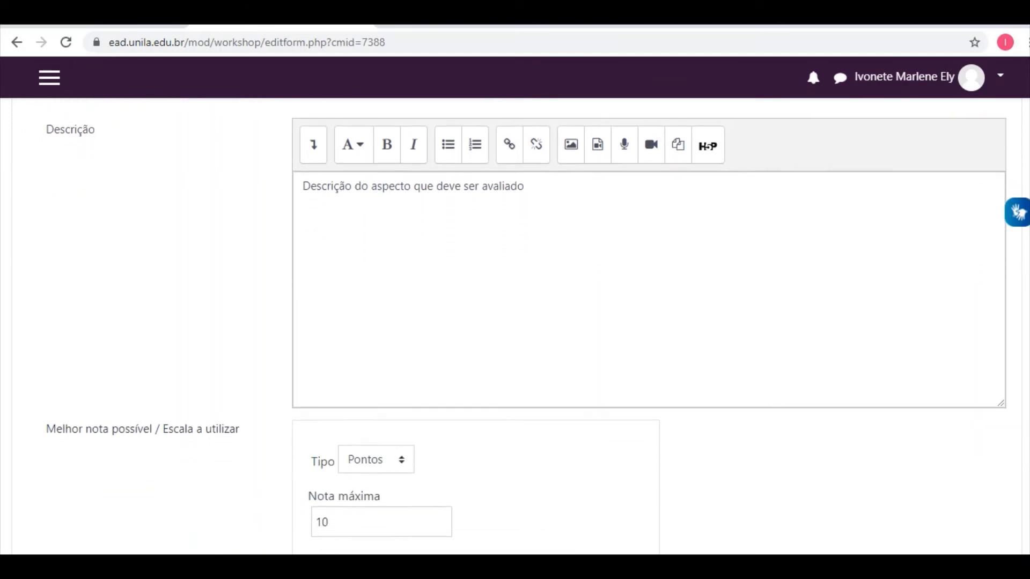
Step: Review Aspecto 1 of the assessment form, checking its description text and its Nota máxima field
scroll(515, 322, "up", 3)
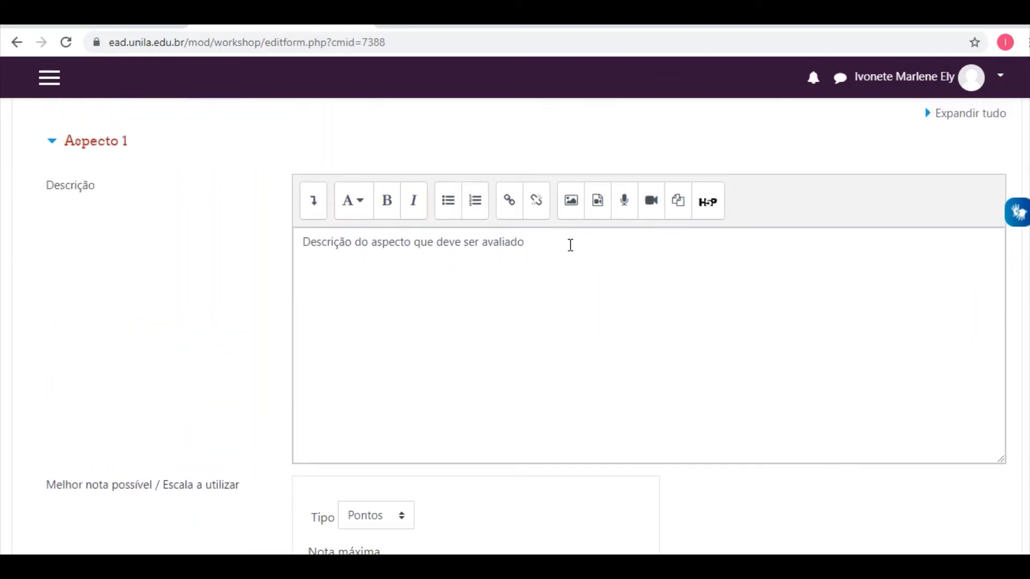
left_click(539, 241)
left_click_drag(540, 241, 305, 242)
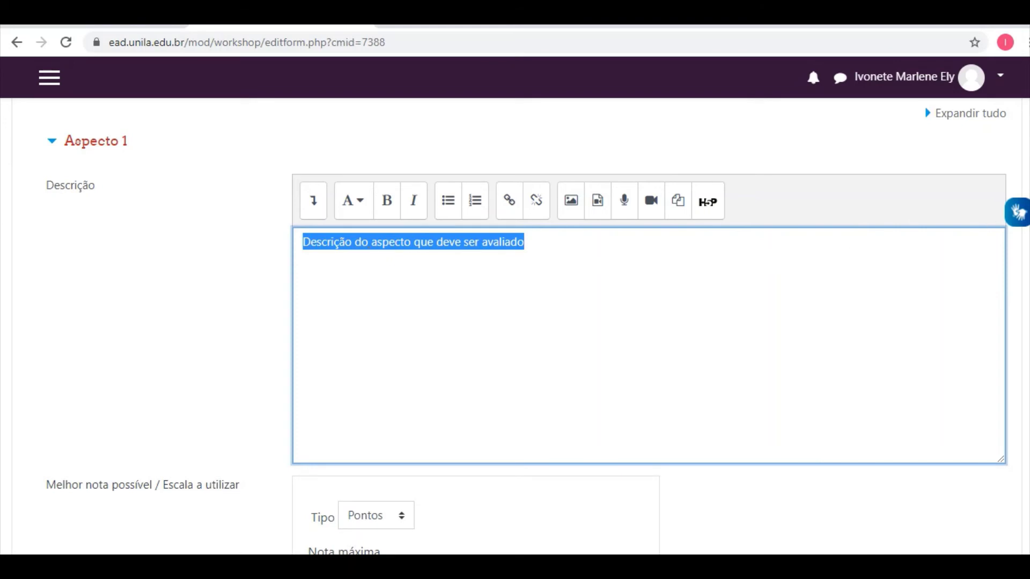
scroll(528, 325, "down", 2)
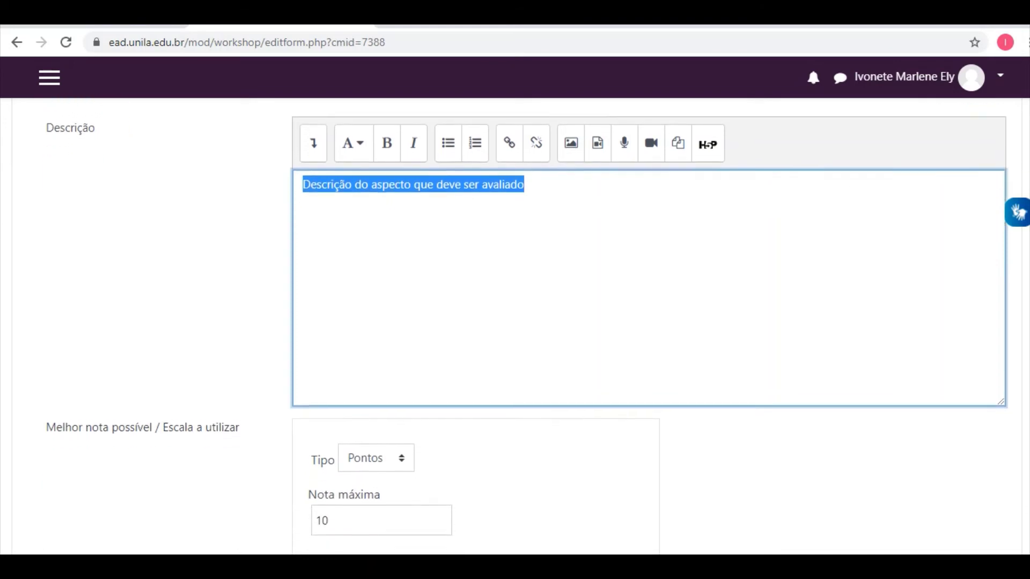
scroll(528, 325, "down", 2)
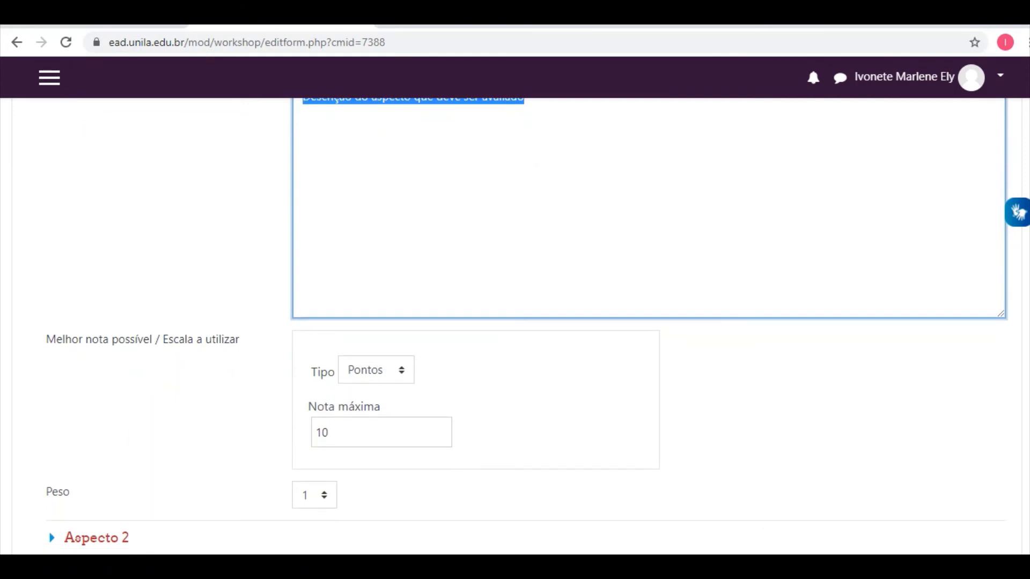
left_click(350, 423)
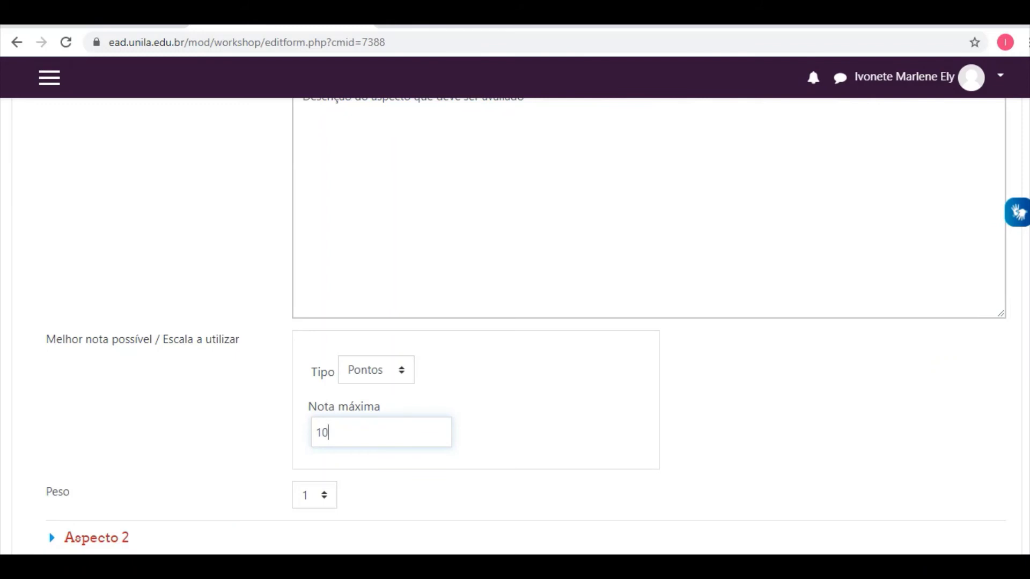
Step: Briefly expand and collapse Aspecto 2, and save and close the assessment form
scroll(526, 407, "down", 1)
scroll(526, 407, "down", 1)
scroll(526, 407, "down", 1)
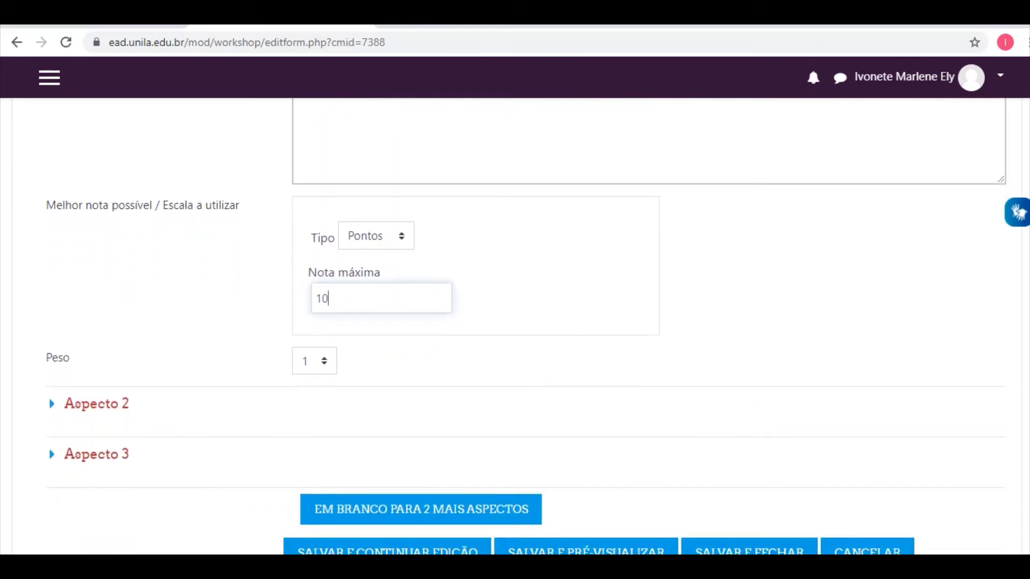
scroll(526, 407, "down", 1)
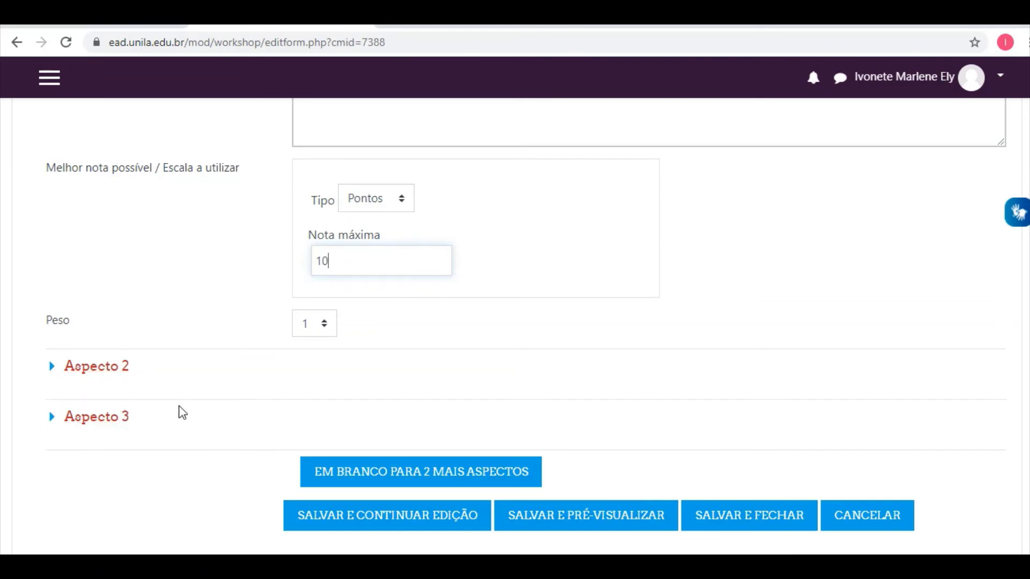
left_click(102, 378)
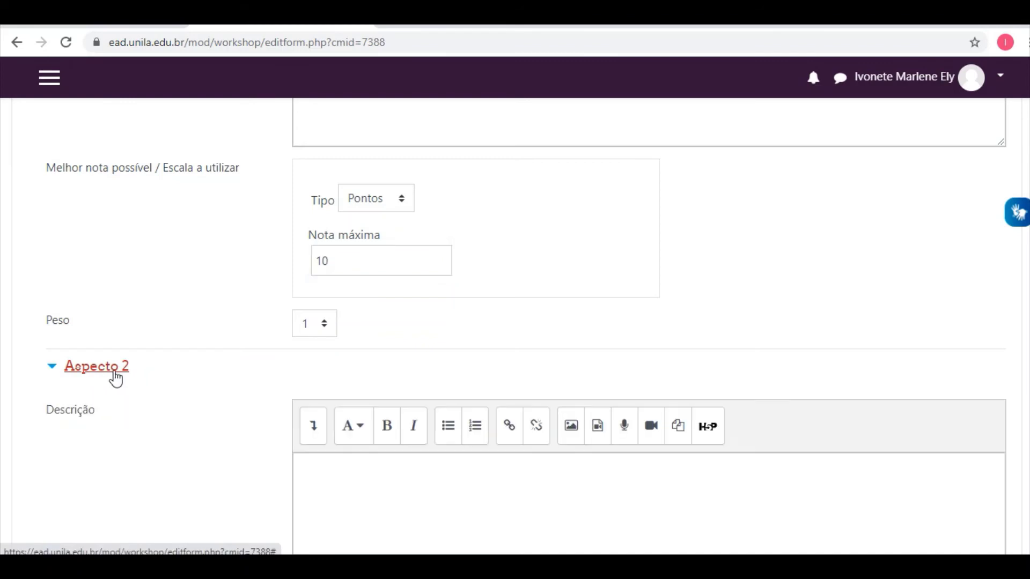
left_click(110, 371)
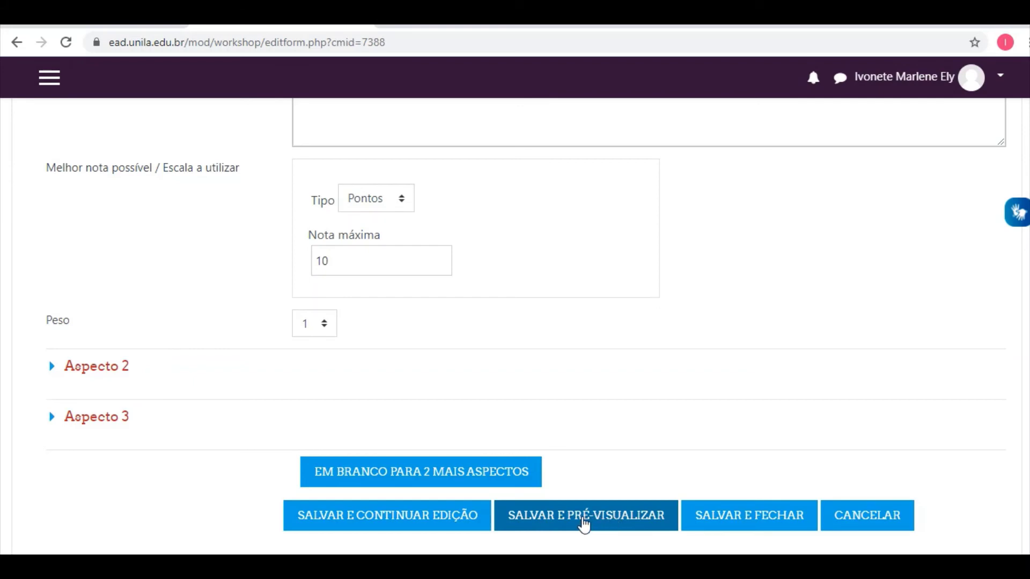
left_click(731, 516)
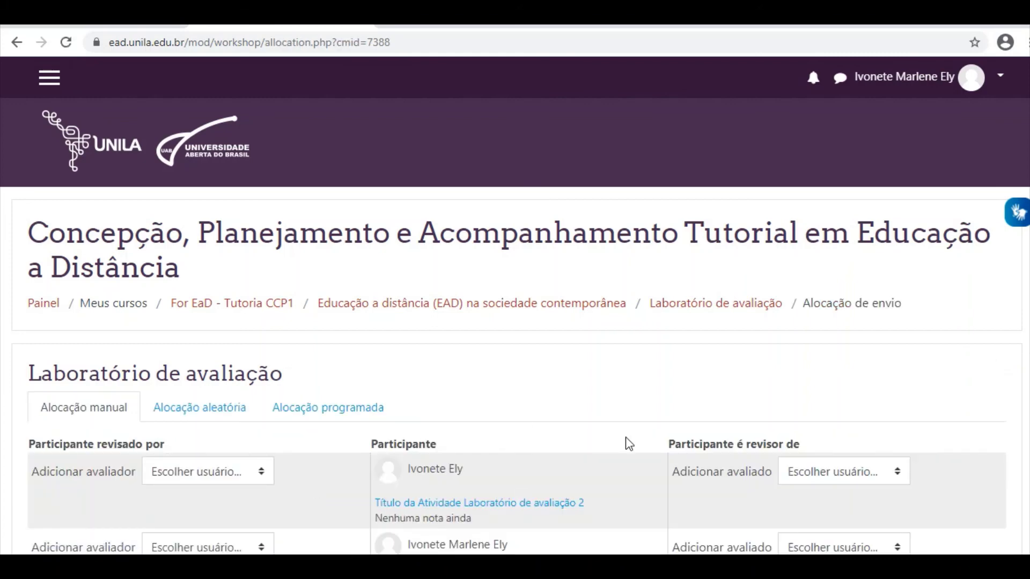
Step: Review the manual, random and scheduled allocation settings for the workshop submissions without changing them
scroll(989, 280, "down", 2)
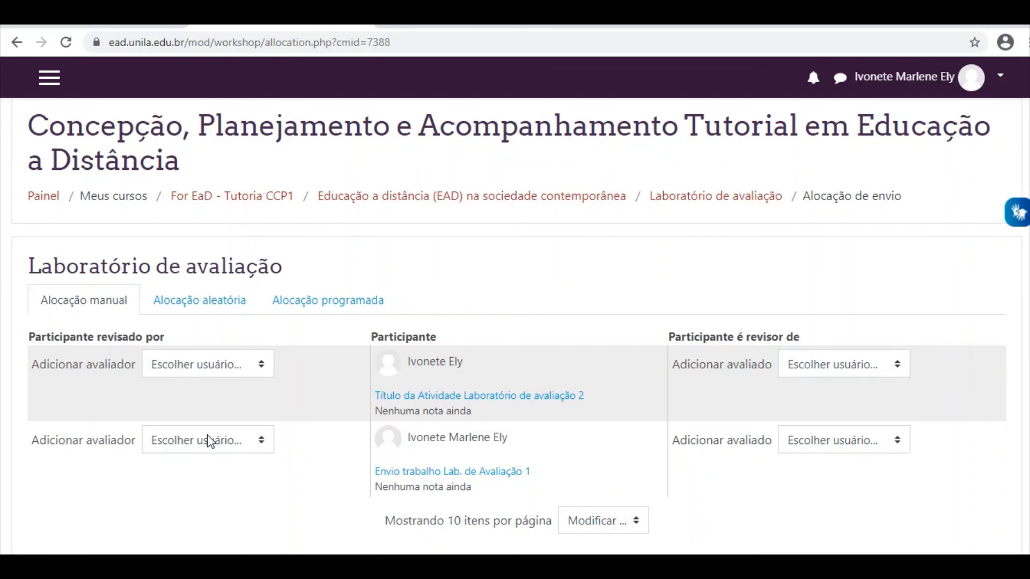
left_click(218, 305)
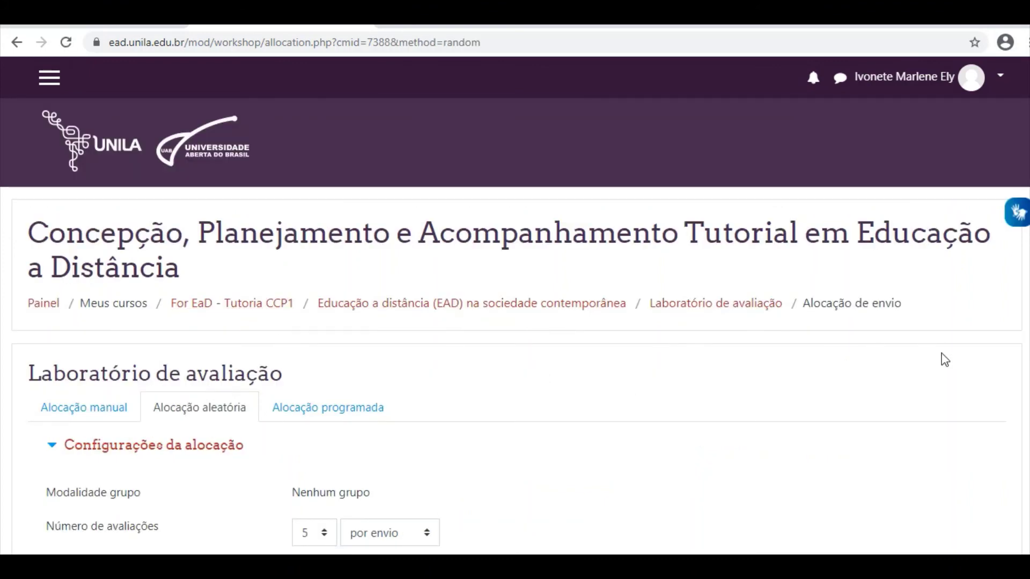
scroll(1002, 347, "down", 3)
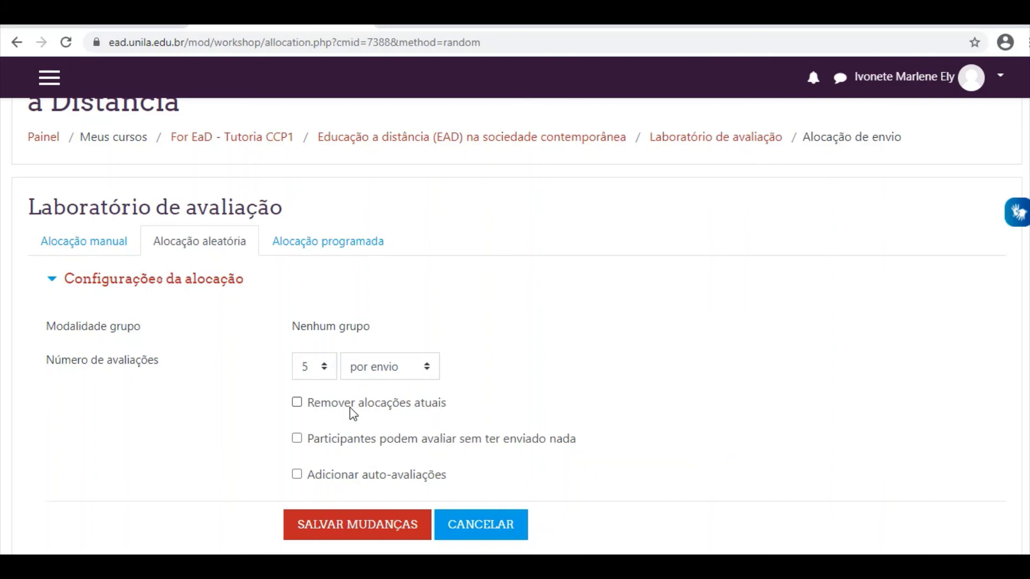
left_click(355, 241)
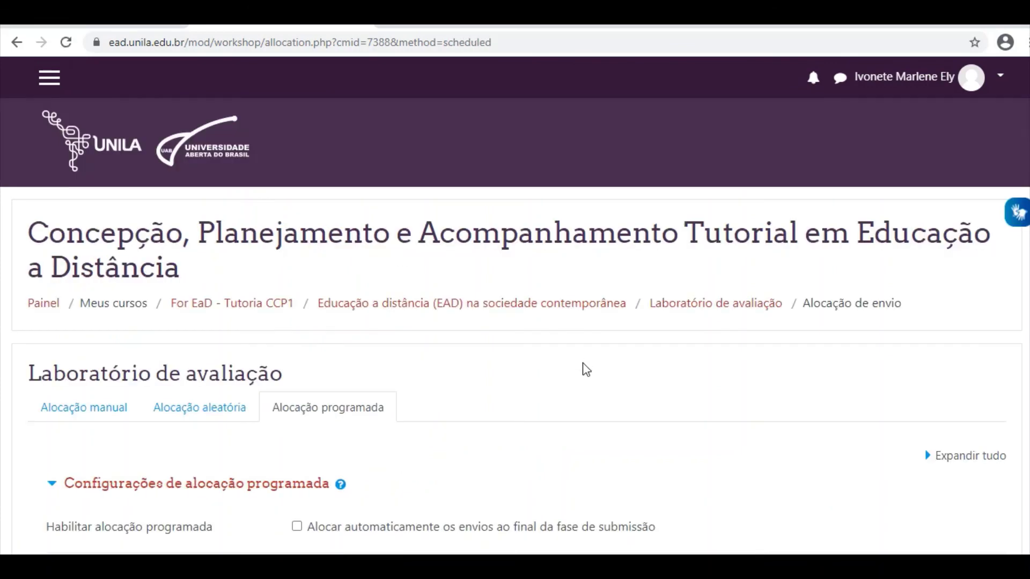
scroll(849, 330, "down", 3)
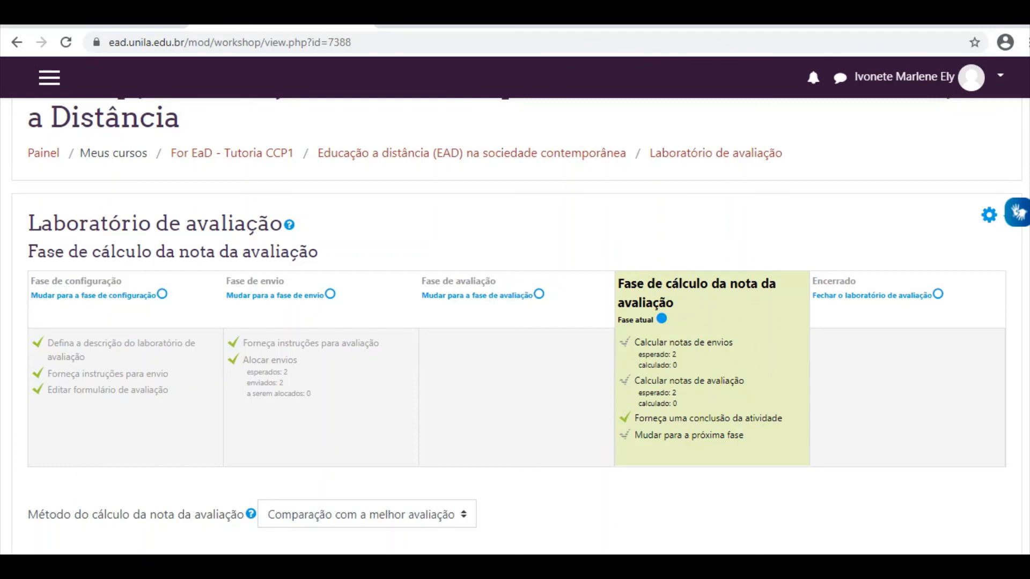
Step: Review the strictness options of Comparação de avaliações in the grade calculation settings without choosing another one
scroll(515, 322, "down", 4)
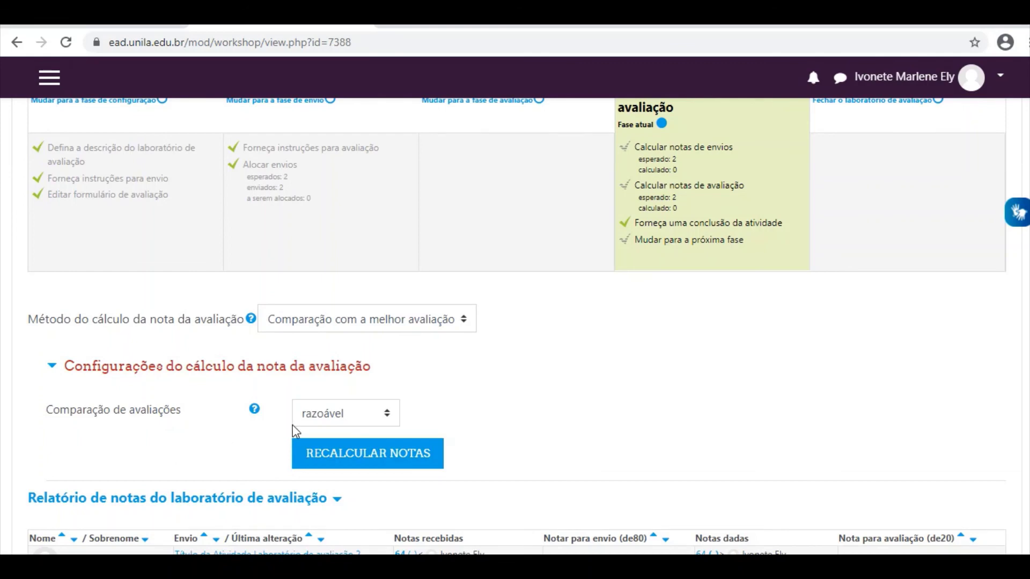
left_click(323, 423)
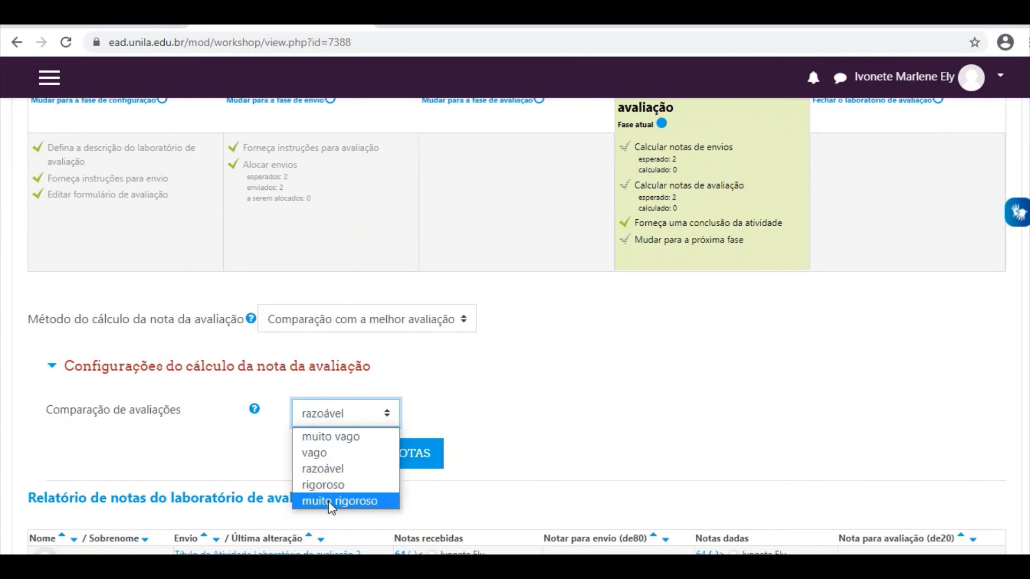
left_click(248, 465)
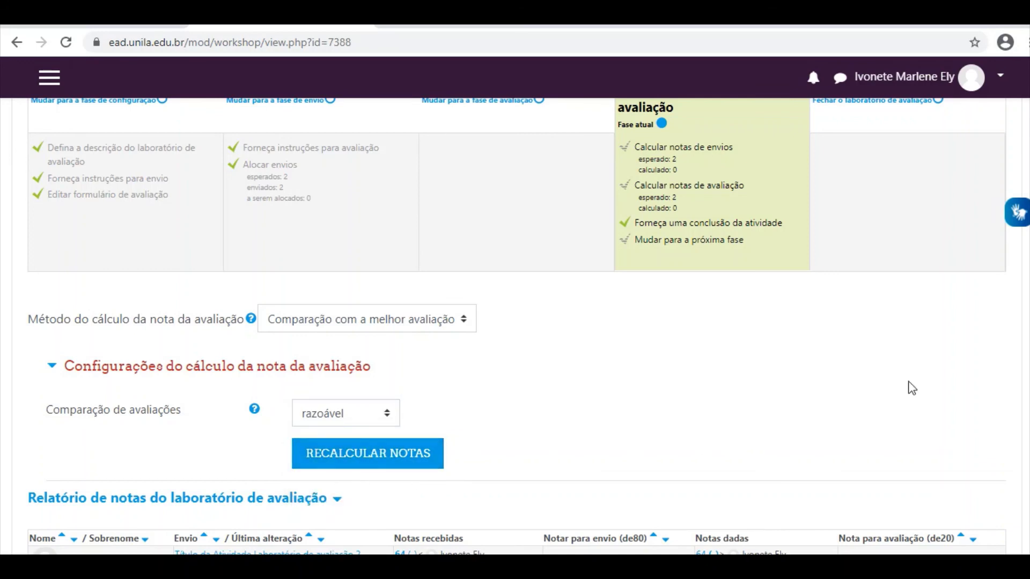
Step: Open the 64-point assessment of Título da Atividade Laboratório de avaliação 2 from the grades report and review it through Configurações da avaliação
scroll(517, 326, "down", 3)
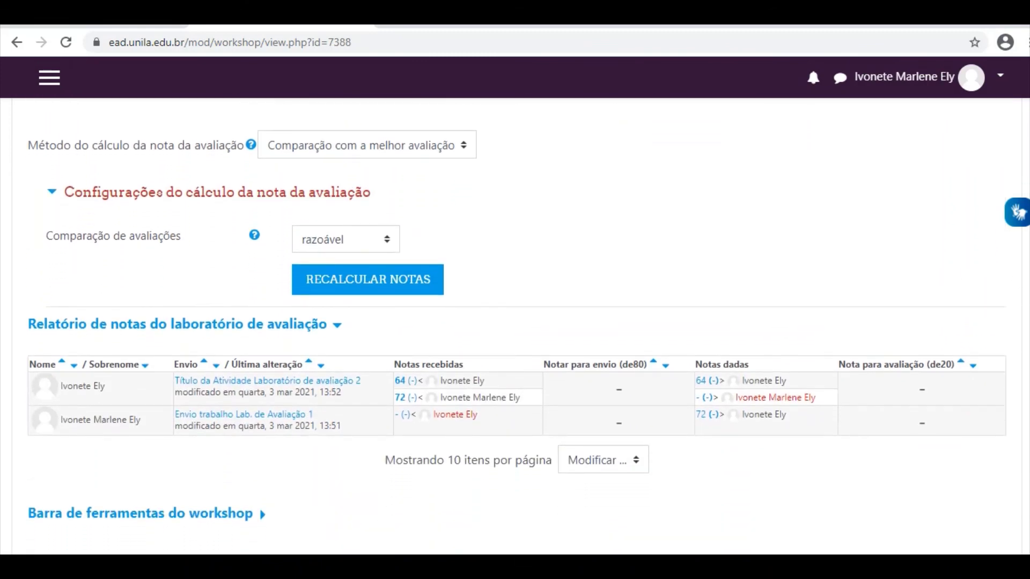
left_click(406, 382)
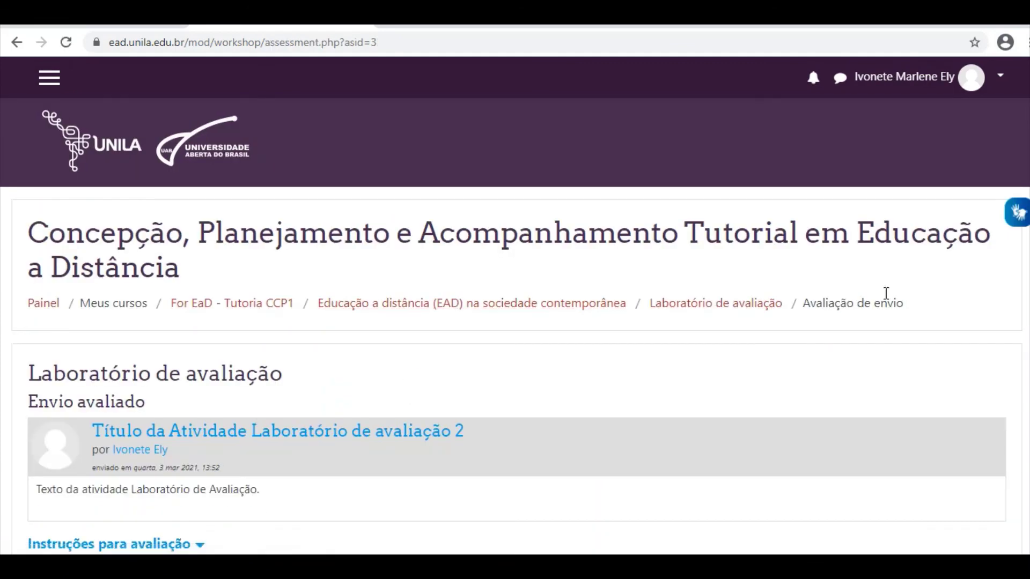
scroll(515, 322, "down", 10)
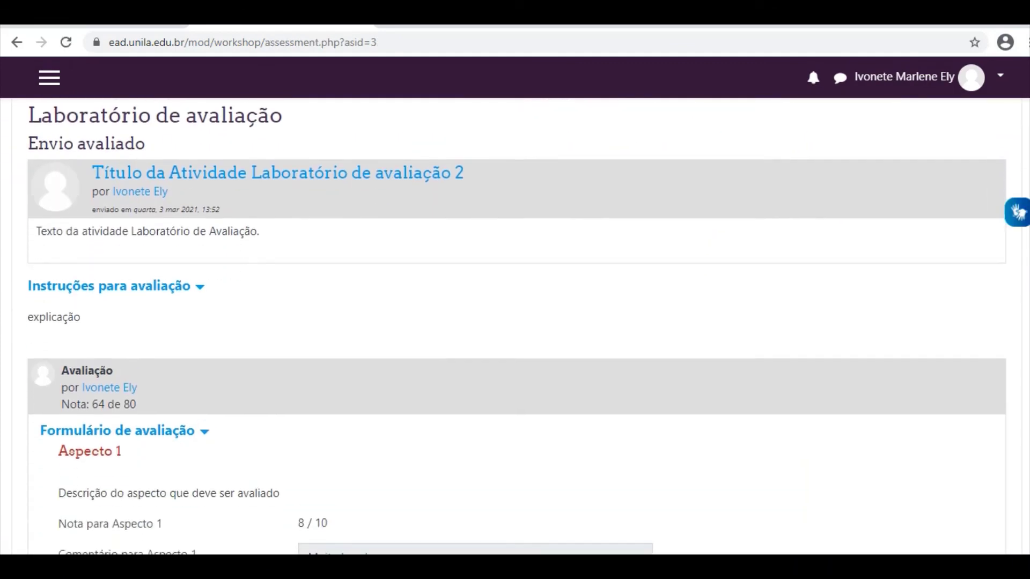
scroll(779, 320, "down", 5)
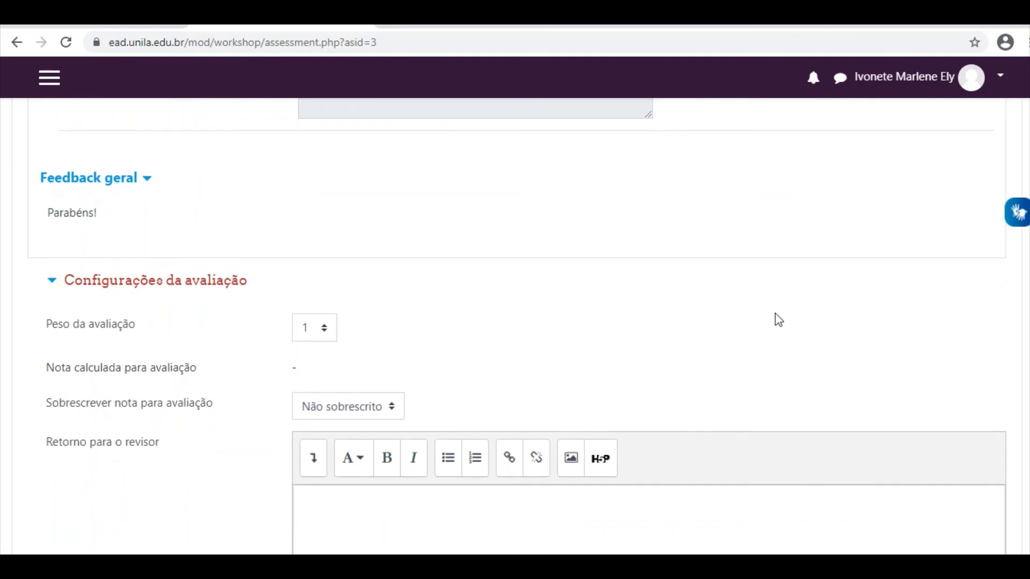
Step: Check the Sobrescrever nota para avaliação setting without changing it, and place the cursor in Retorno para o revisor
left_click(380, 413)
left_click(380, 413)
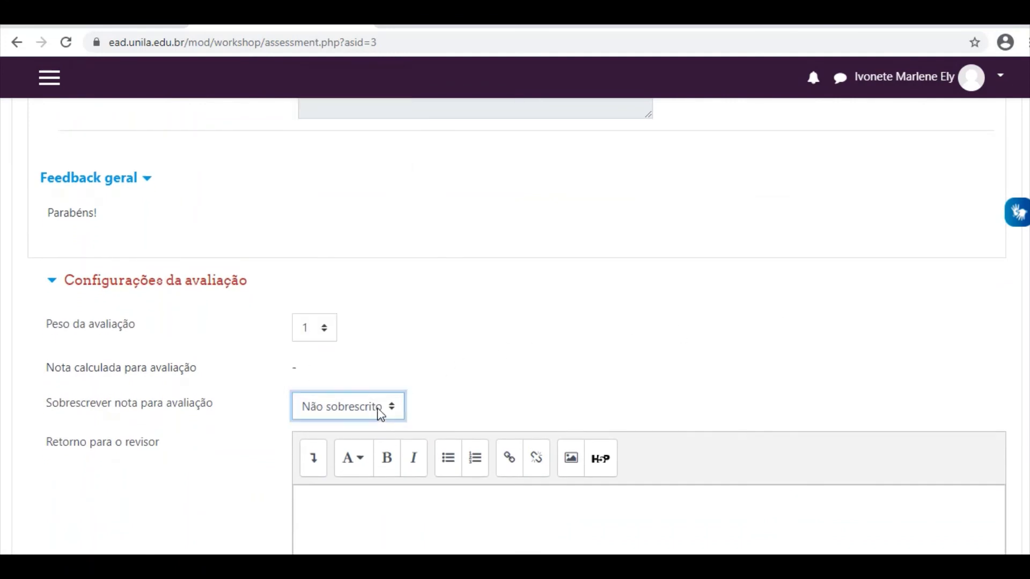
left_click(345, 522)
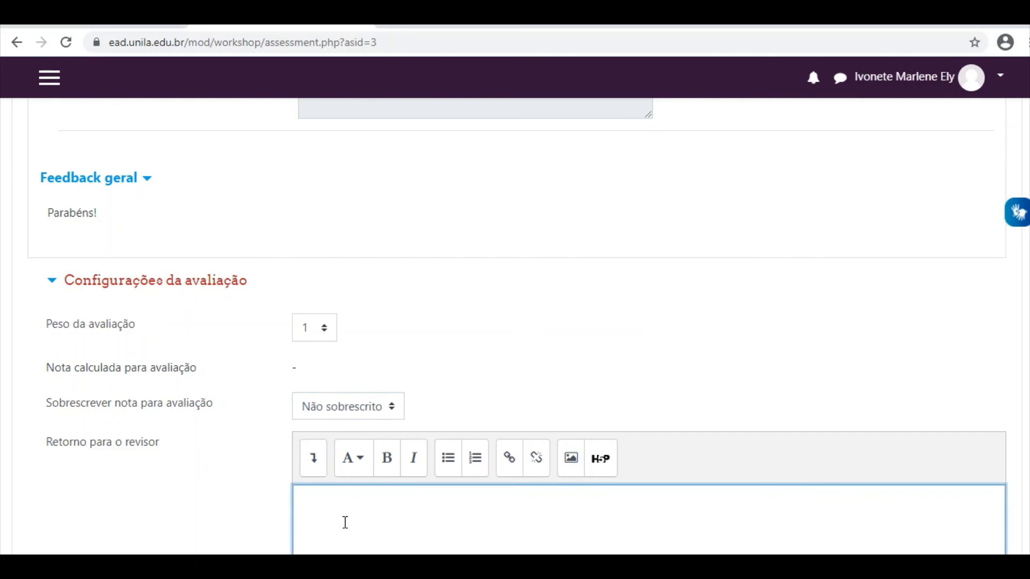